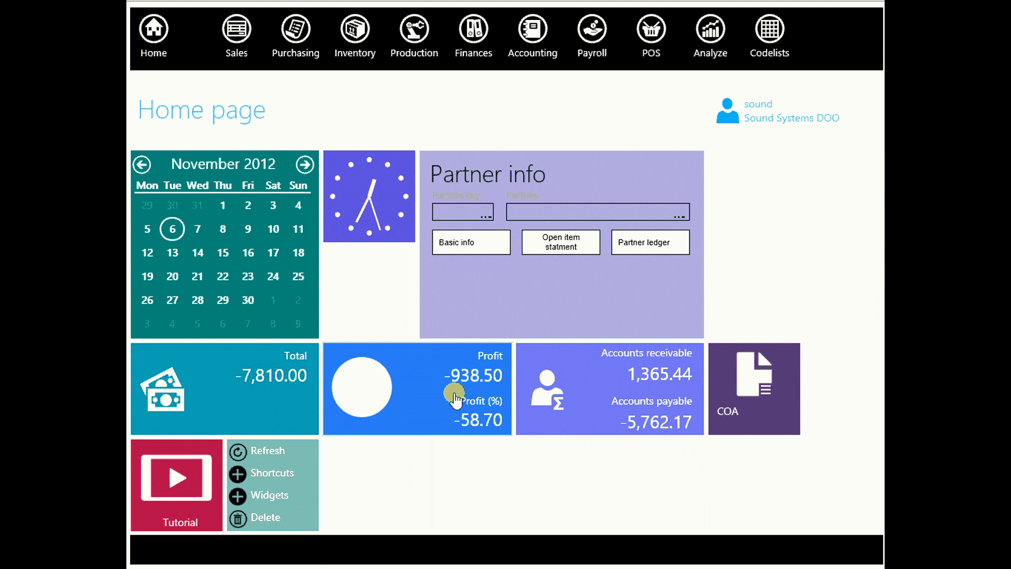
Open the Products and services list and start a new product record
click(767, 46)
click(362, 117)
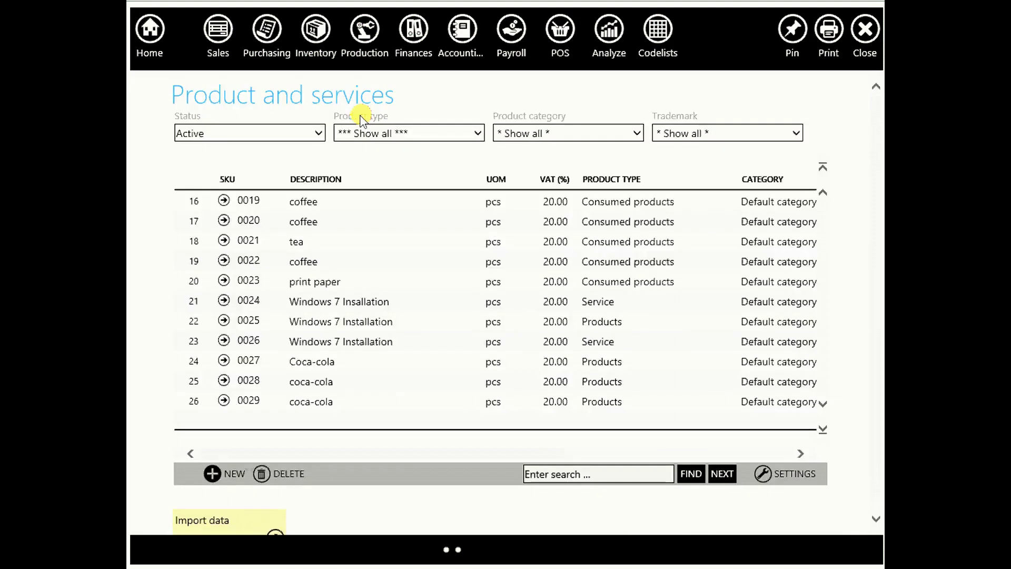
click(224, 477)
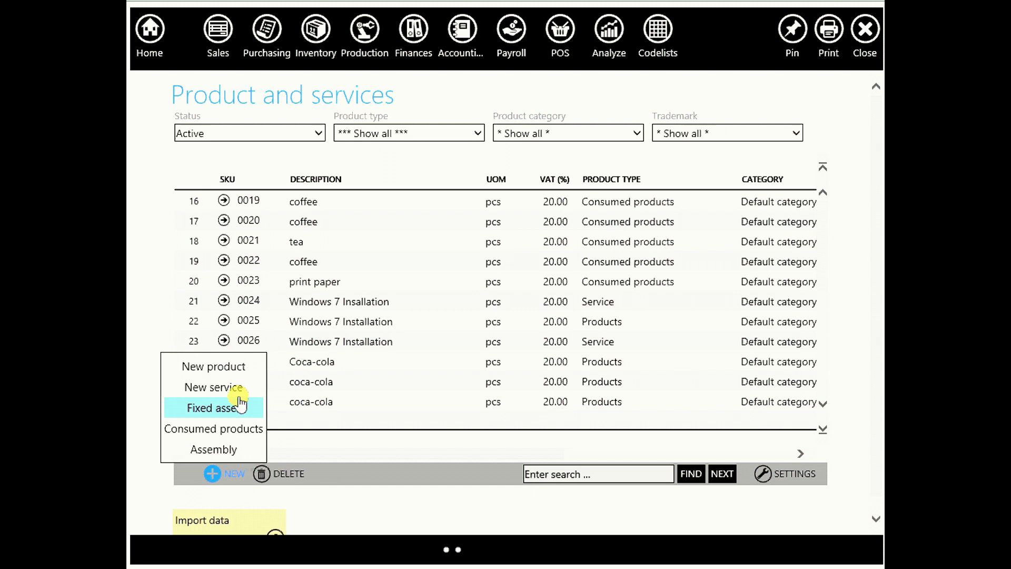
click(216, 365)
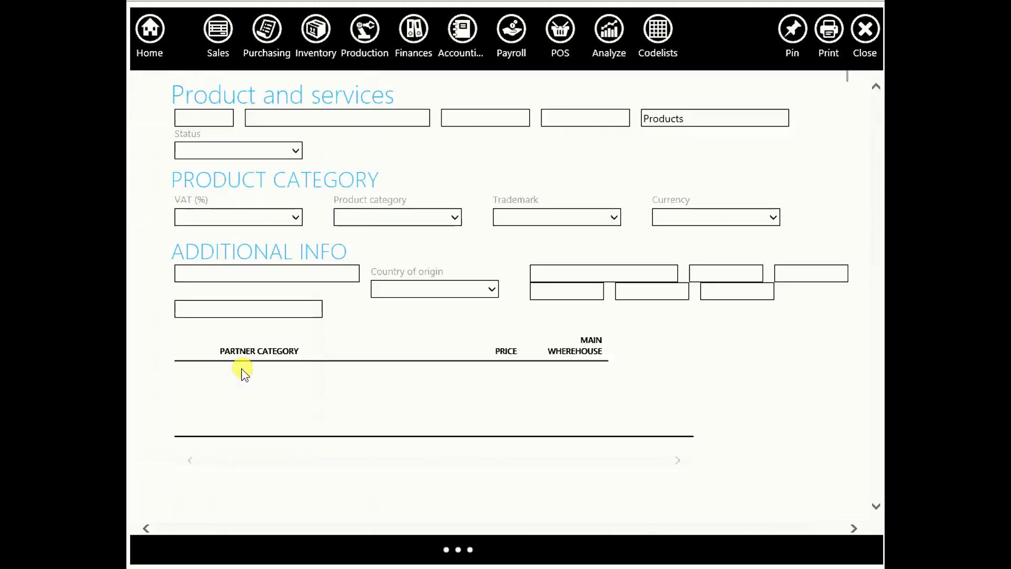
Enter description MONITOR 14 INCH and EAN/UPC 1223344, then save the product
click(313, 131)
text(mON)
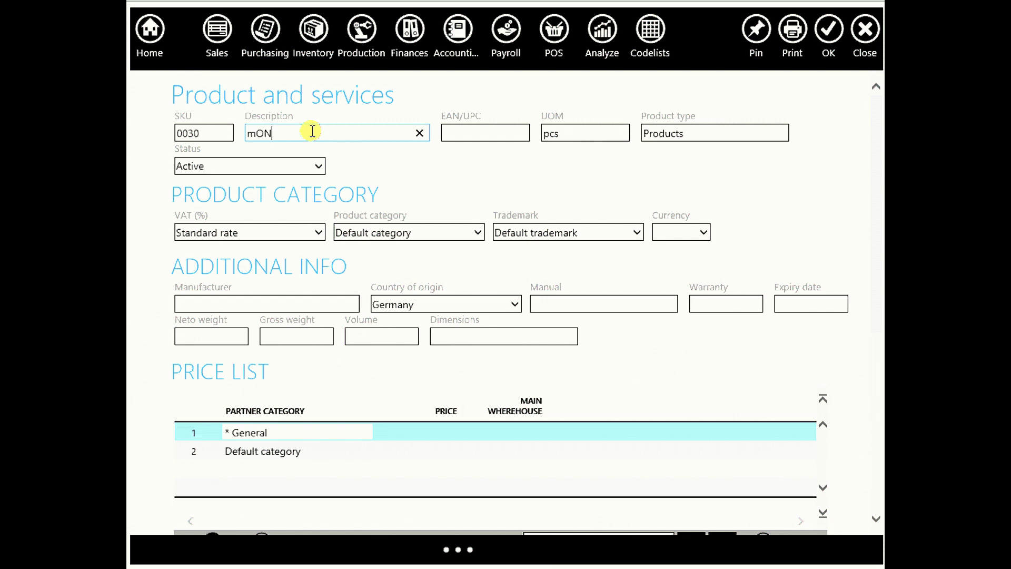
text(ITOR 14 INCH)
click(256, 136)
key(BackSpace)
text(M)
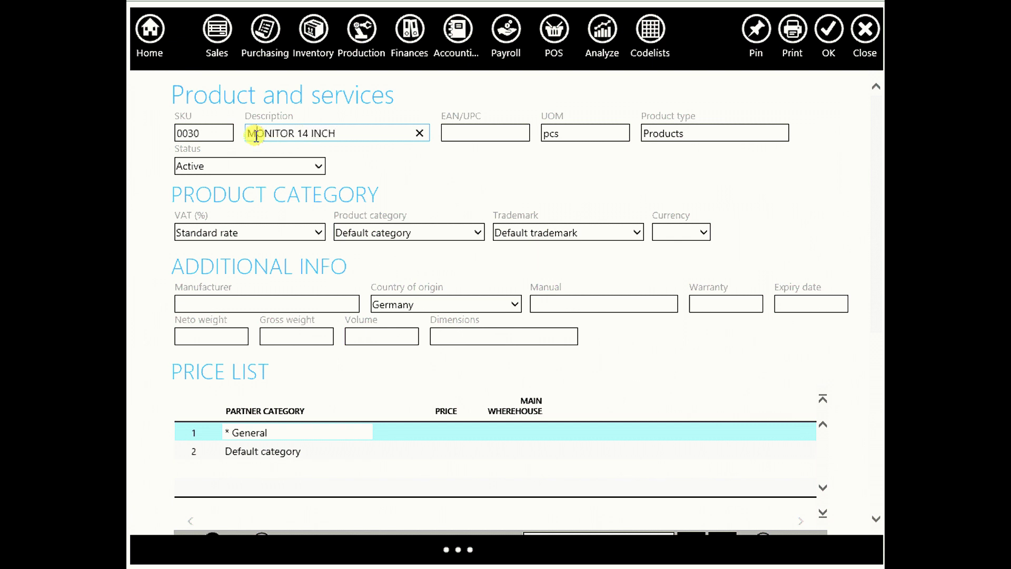
click(476, 139)
text(1223)
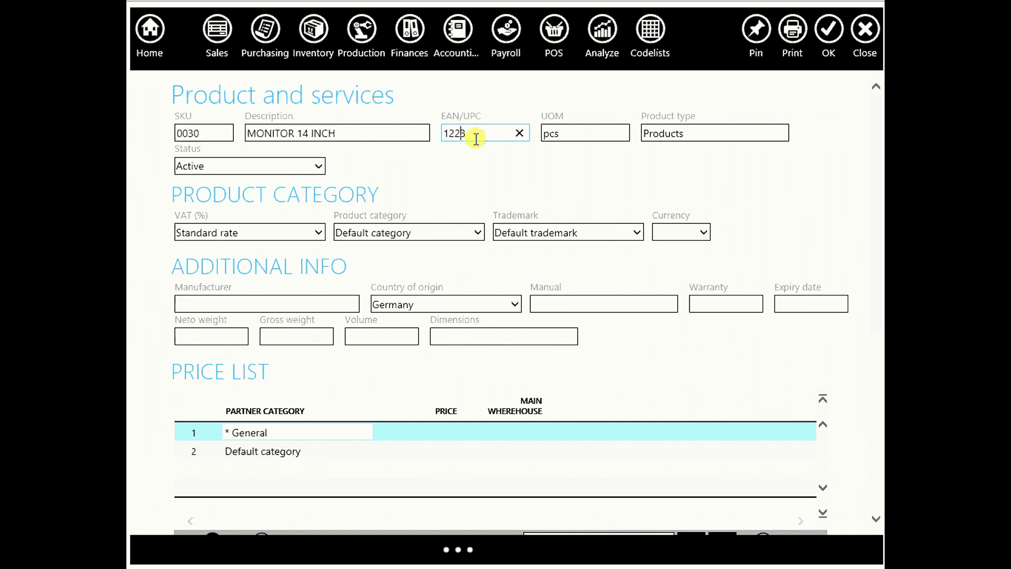
text(344)
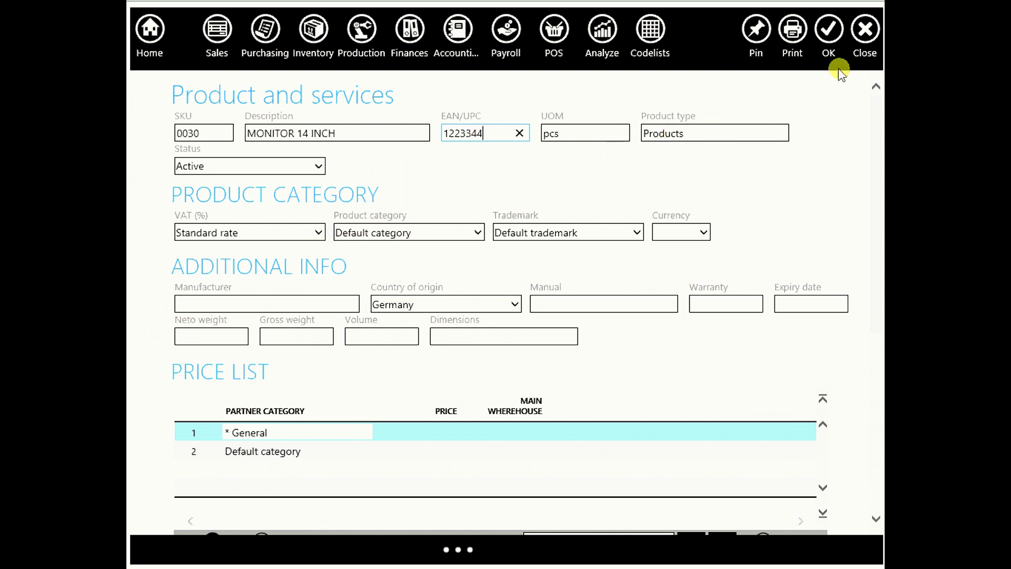
click(832, 33)
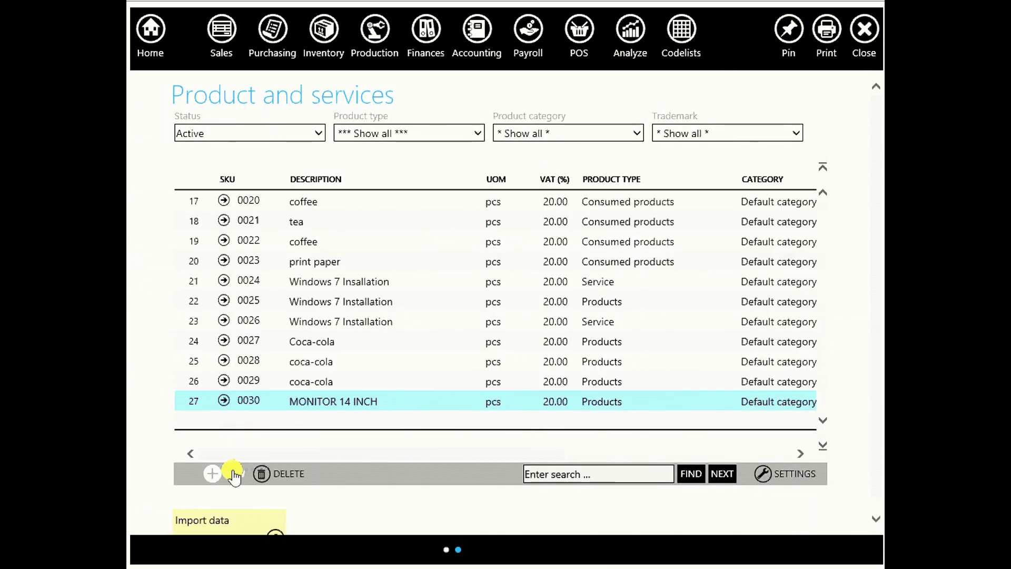
Create and save product HDD WD 2TB with EAN/UPC 122233443
click(226, 474)
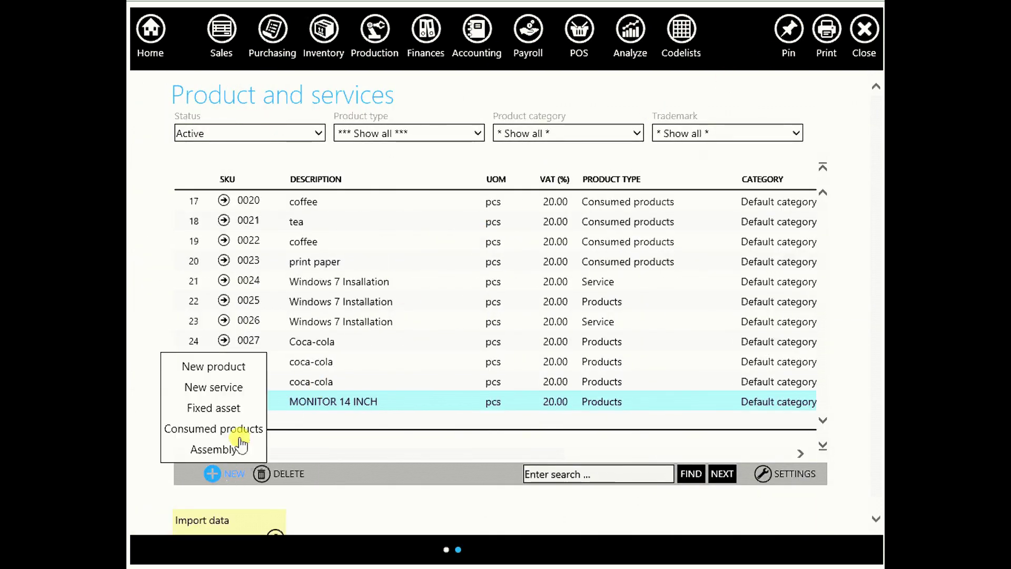
click(234, 372)
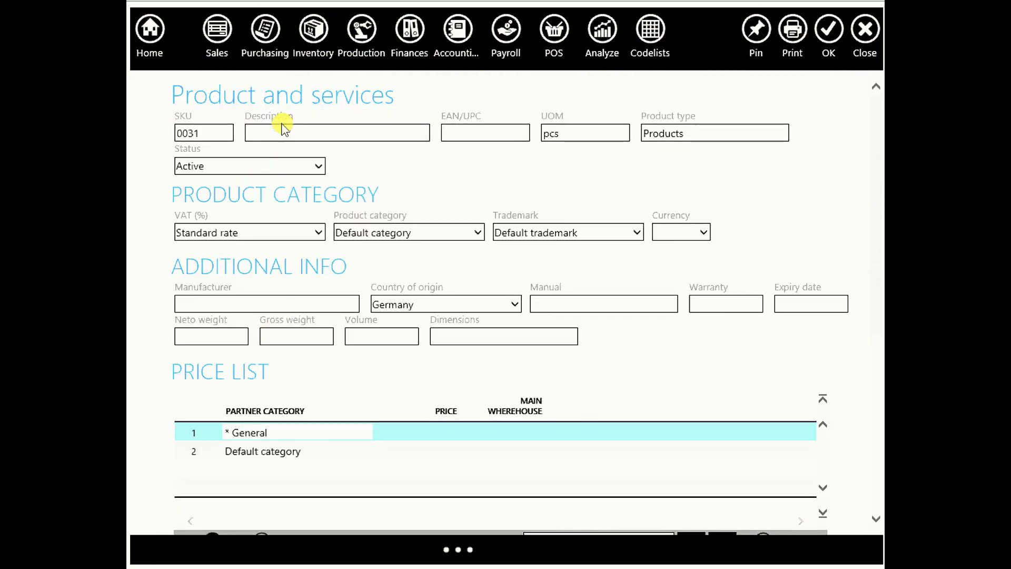
click(285, 134)
text(HDD WD 2TB)
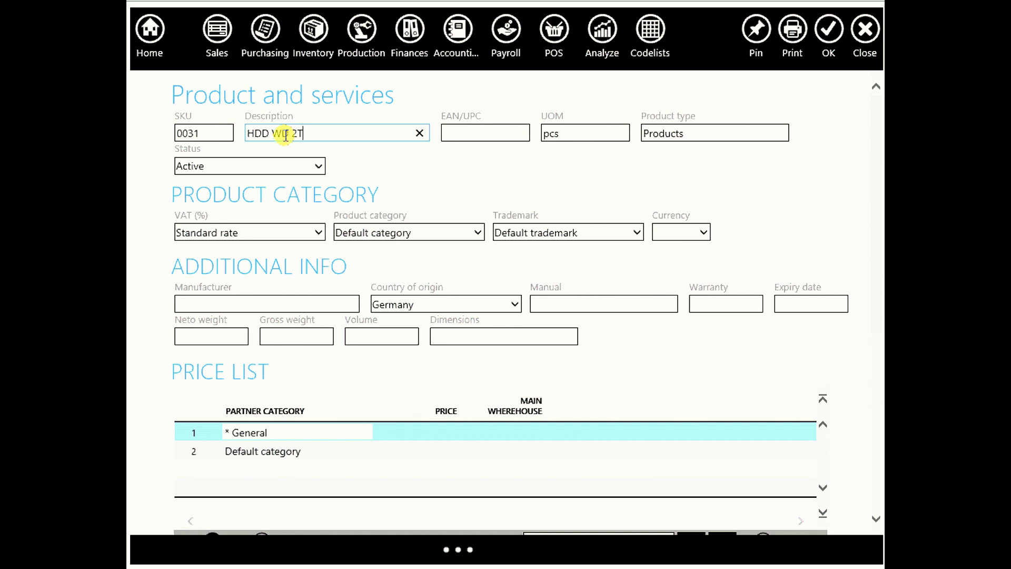
click(455, 135)
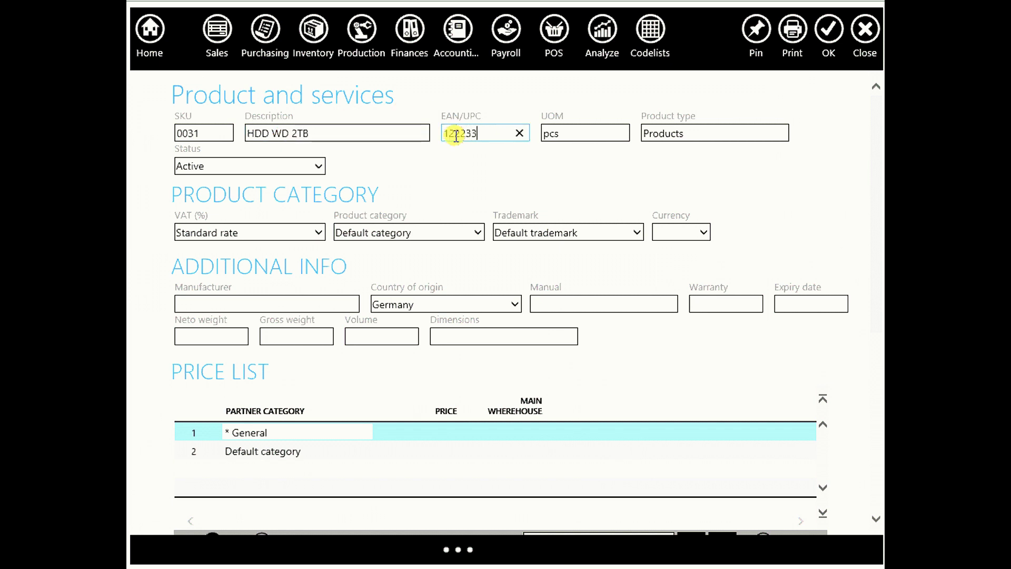
text(122233443)
click(830, 32)
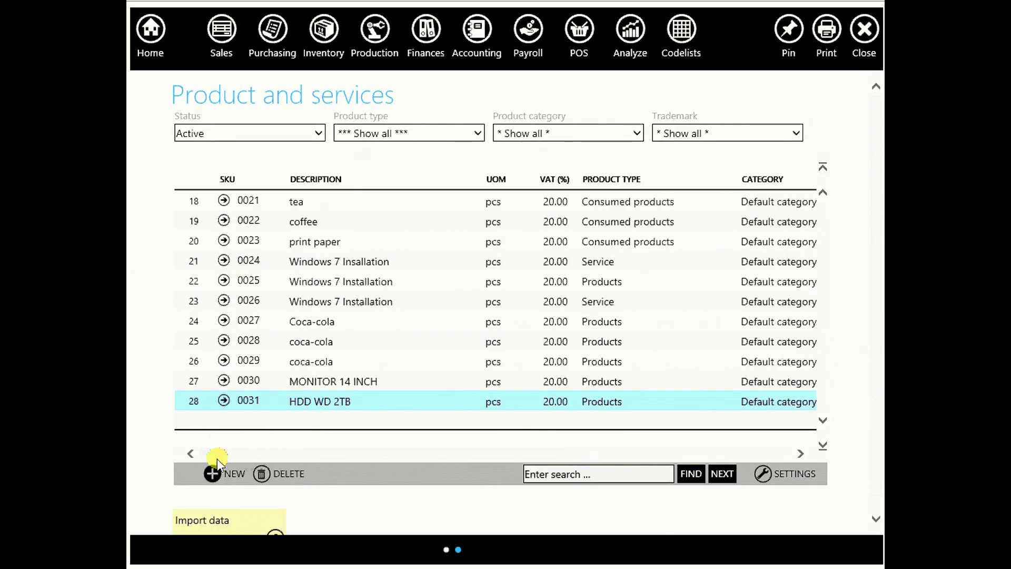
Create and save product DDR3 RAM 4GB with EAN/UPC 112233433
click(225, 475)
click(229, 367)
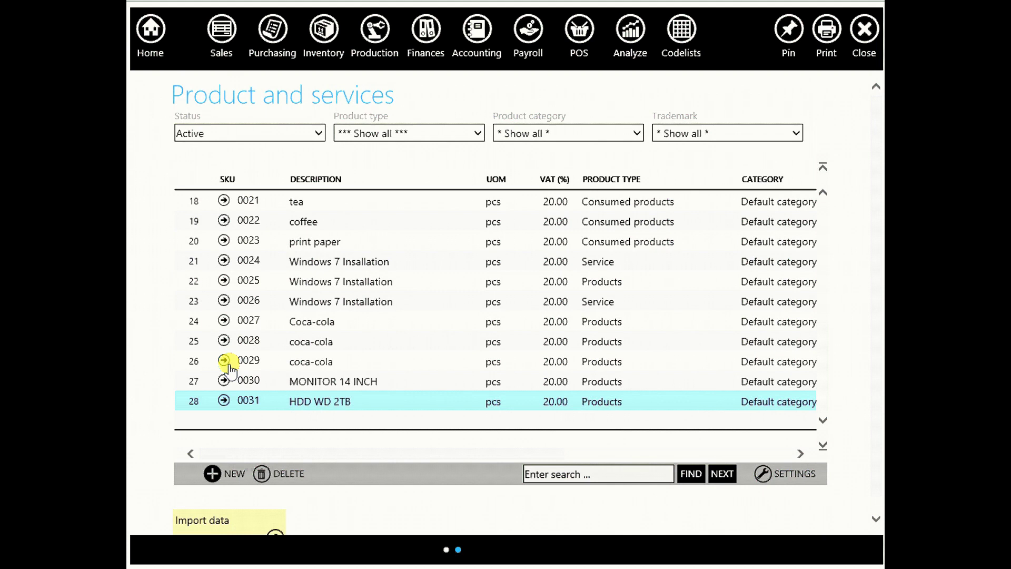
click(302, 132)
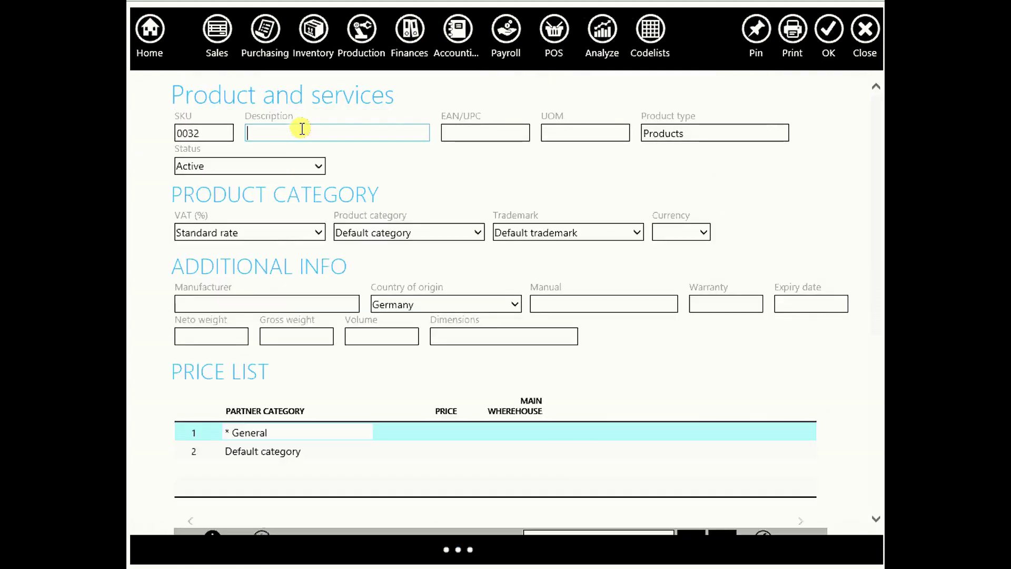
text(DDR3 RAM 4GB)
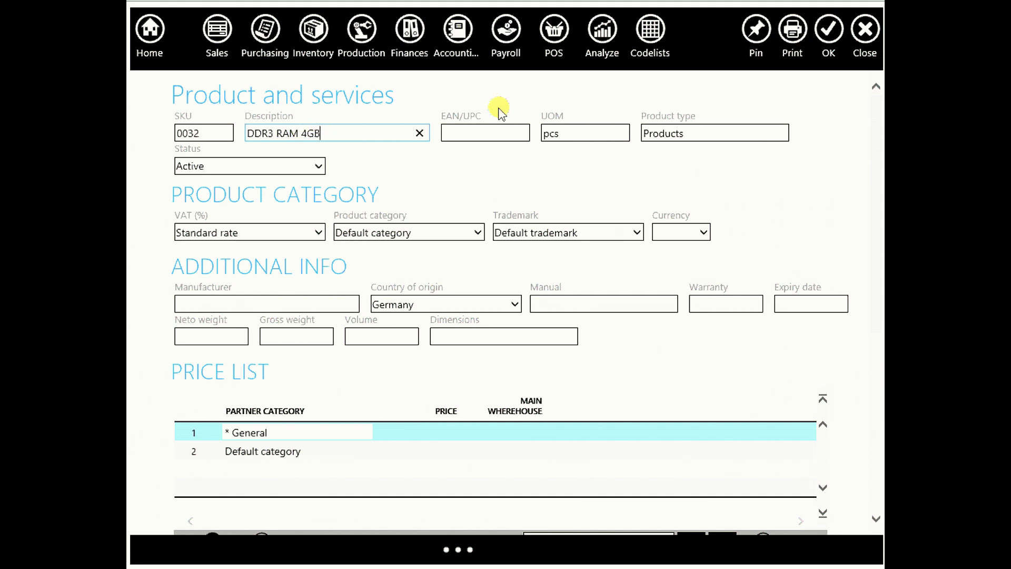
click(481, 135)
text(11)
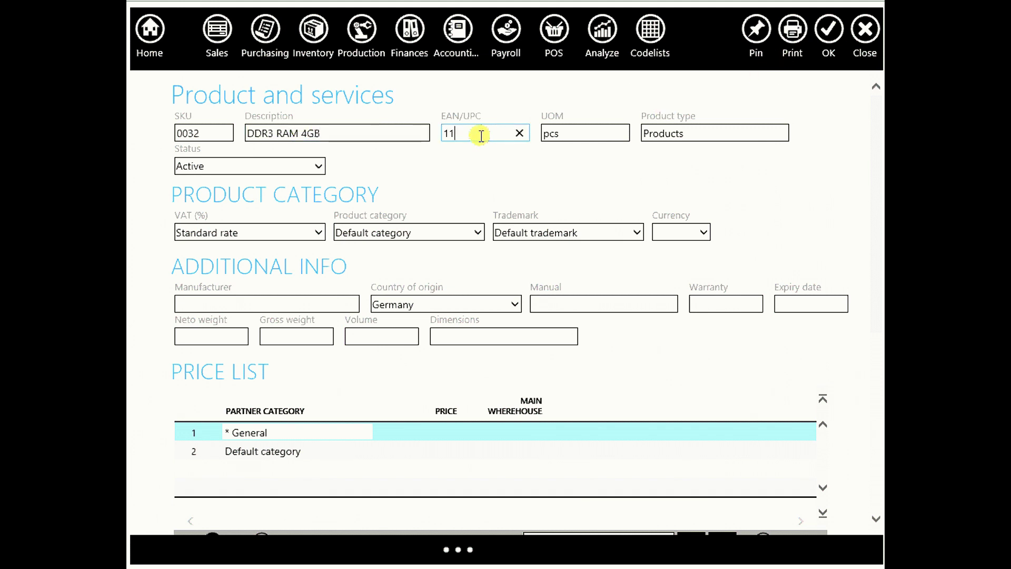
text(2233433)
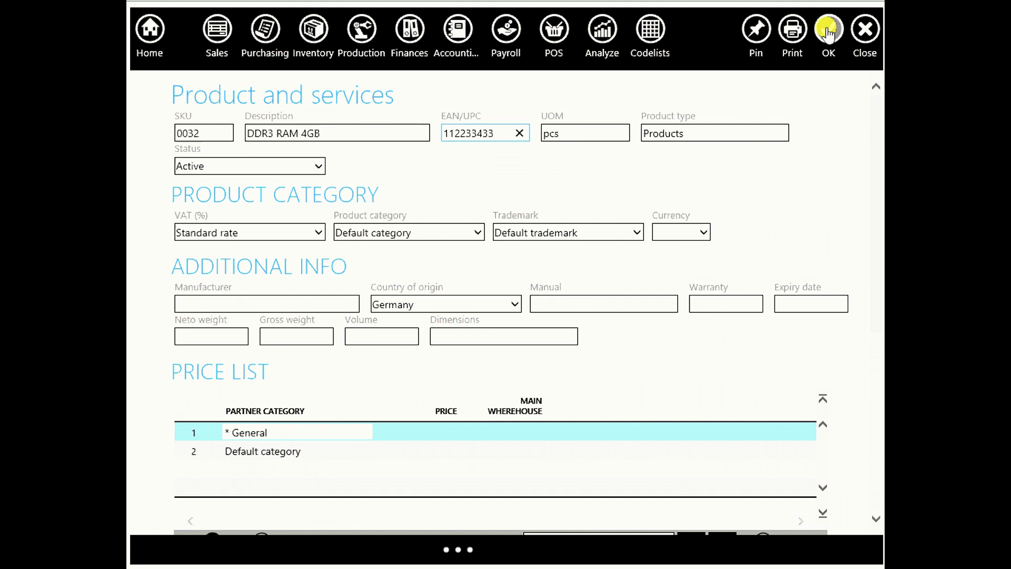
click(829, 33)
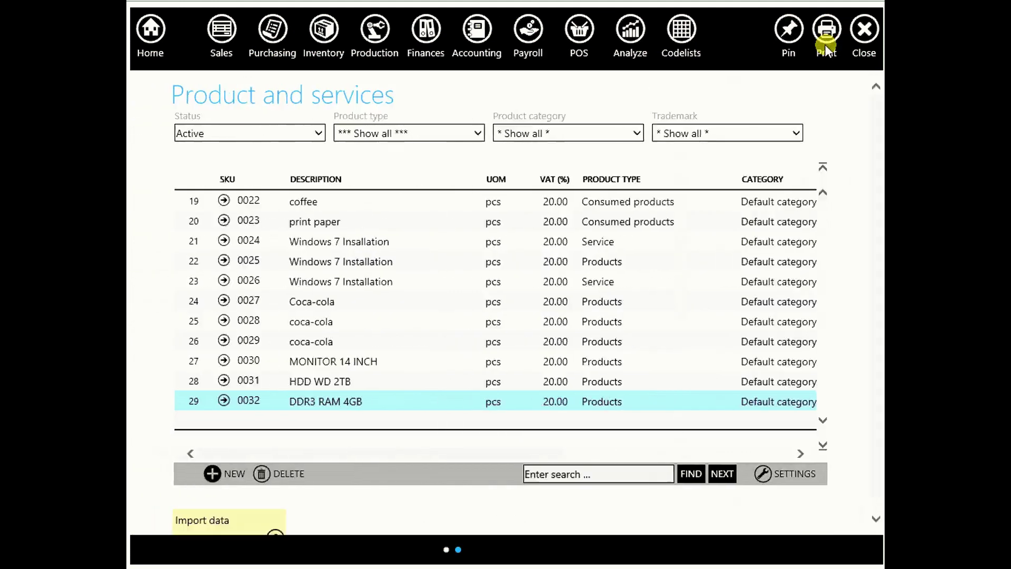
Create and save product MB INTEL with EAN/UPC 22332222
click(216, 473)
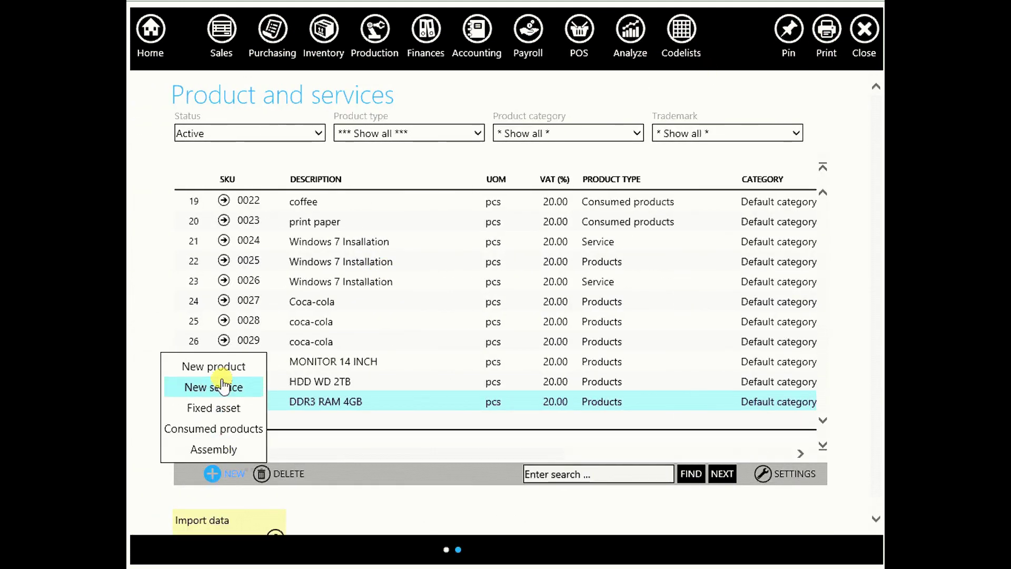
click(225, 367)
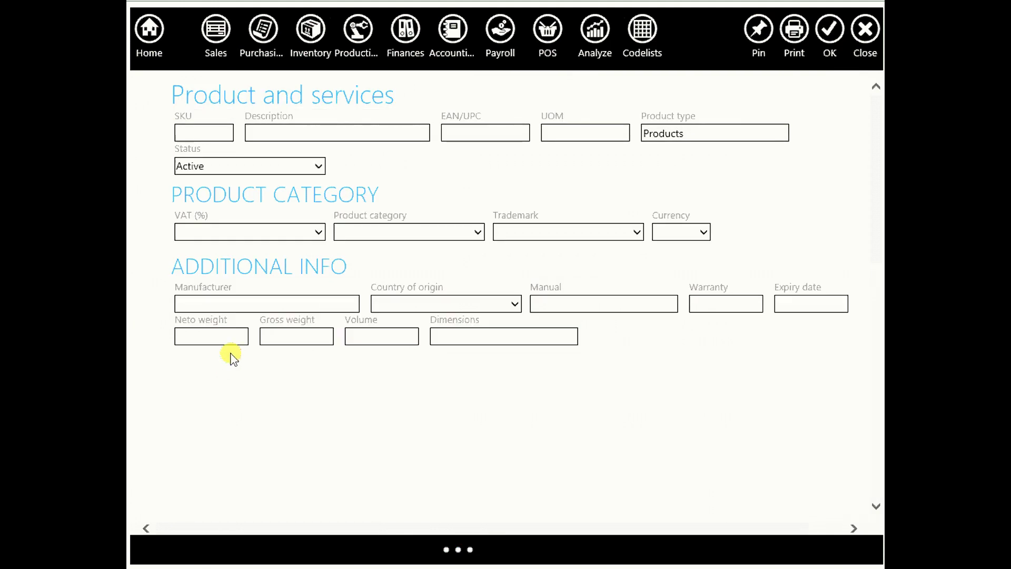
click(308, 132)
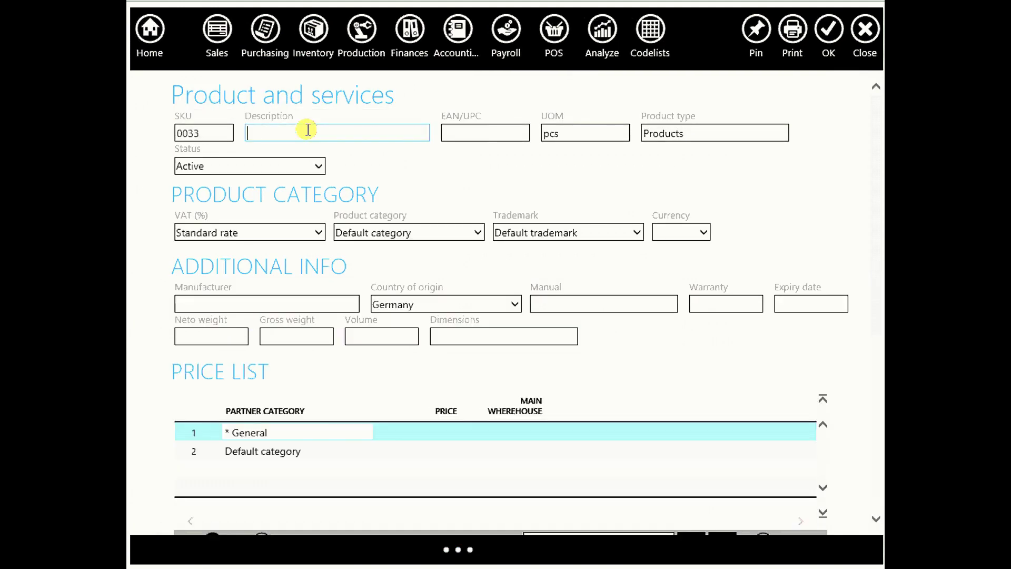
text(MB INTEL)
click(458, 132)
text(223)
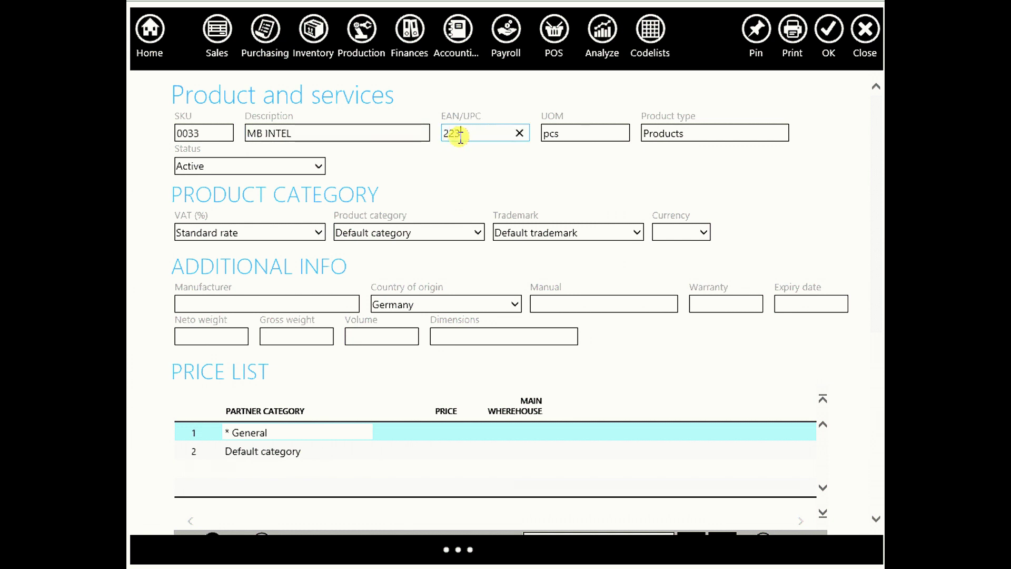
text(32222)
click(828, 29)
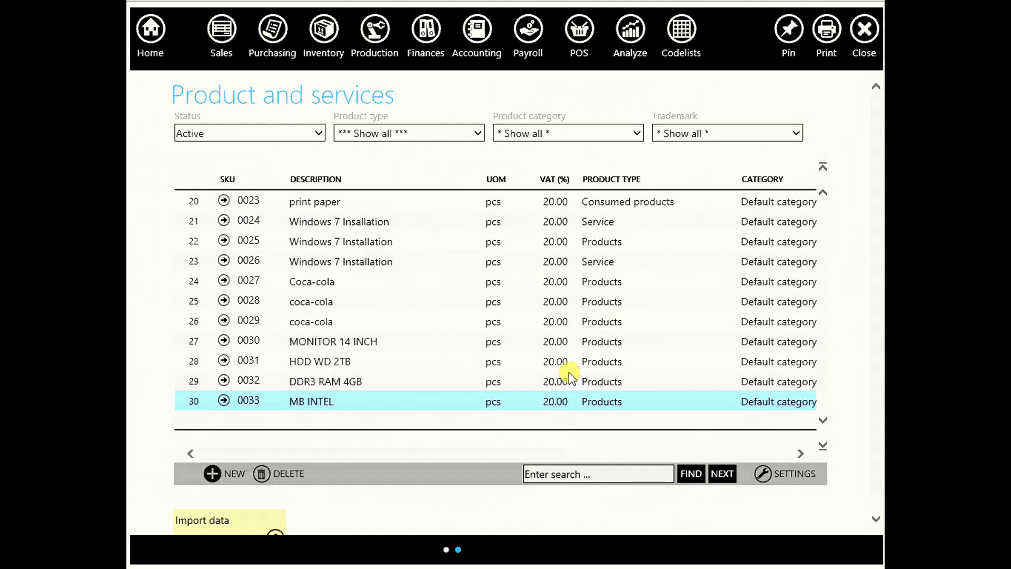
click(226, 474)
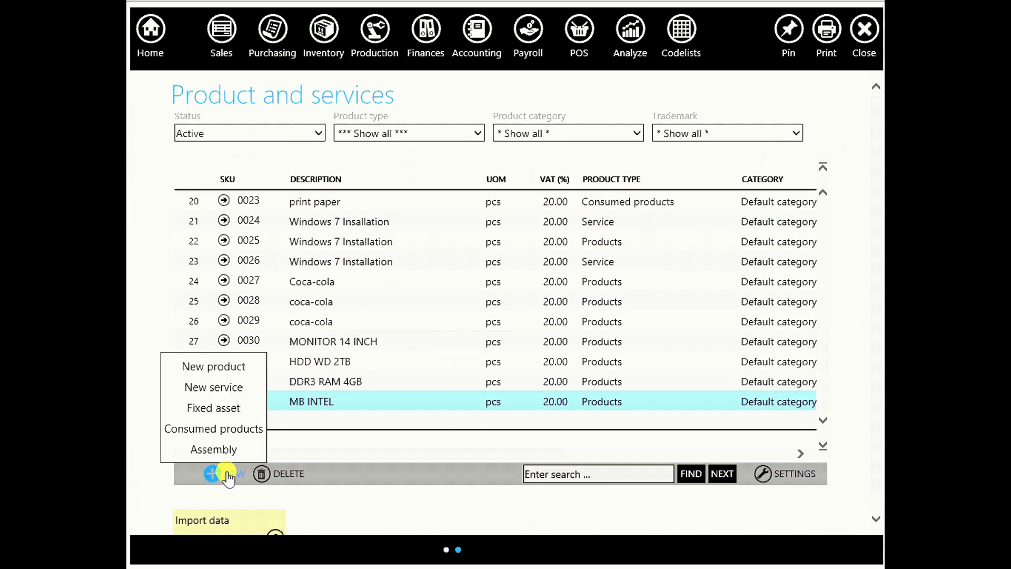
click(225, 450)
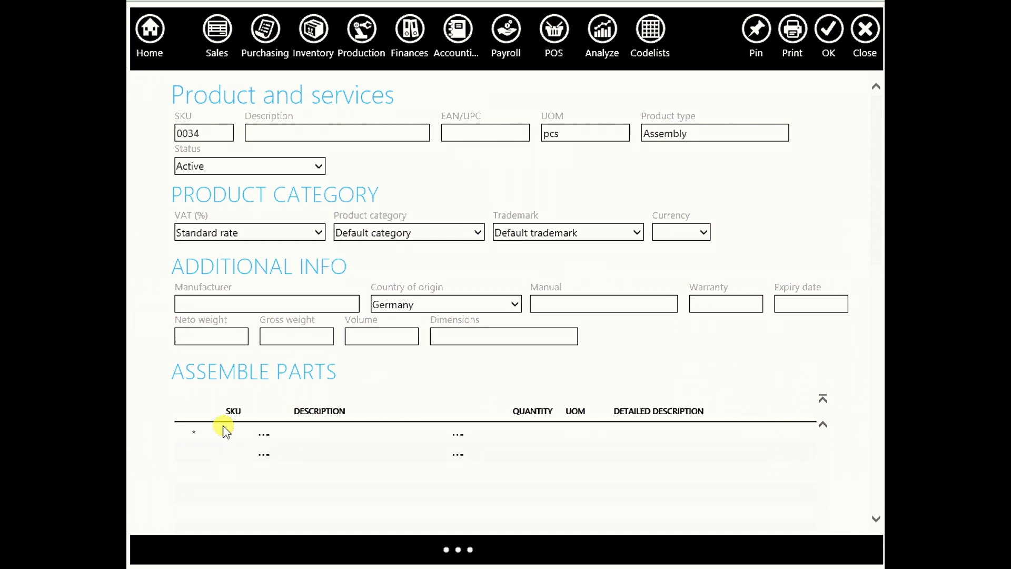
click(298, 130)
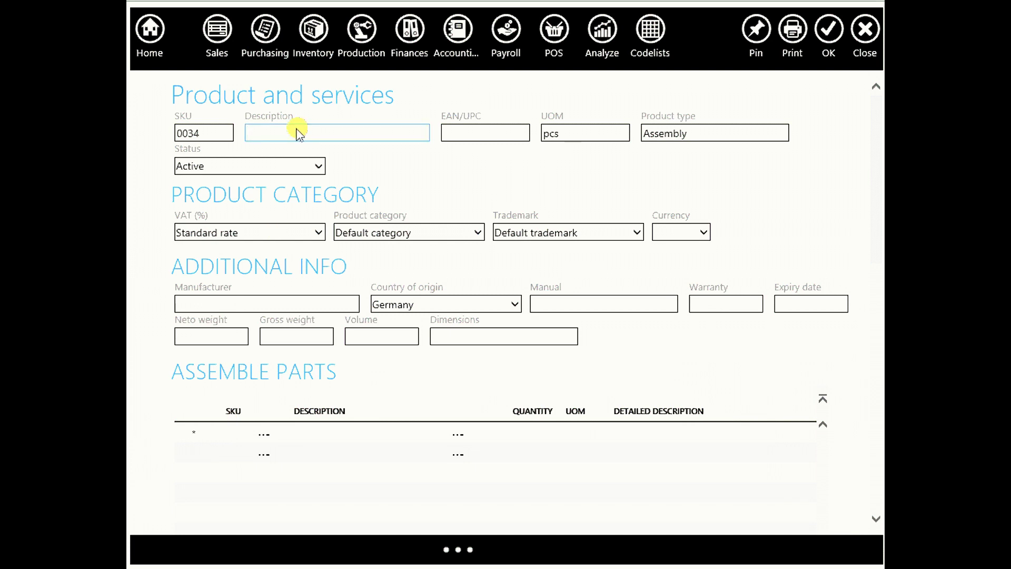
text(COMPUTER IN)
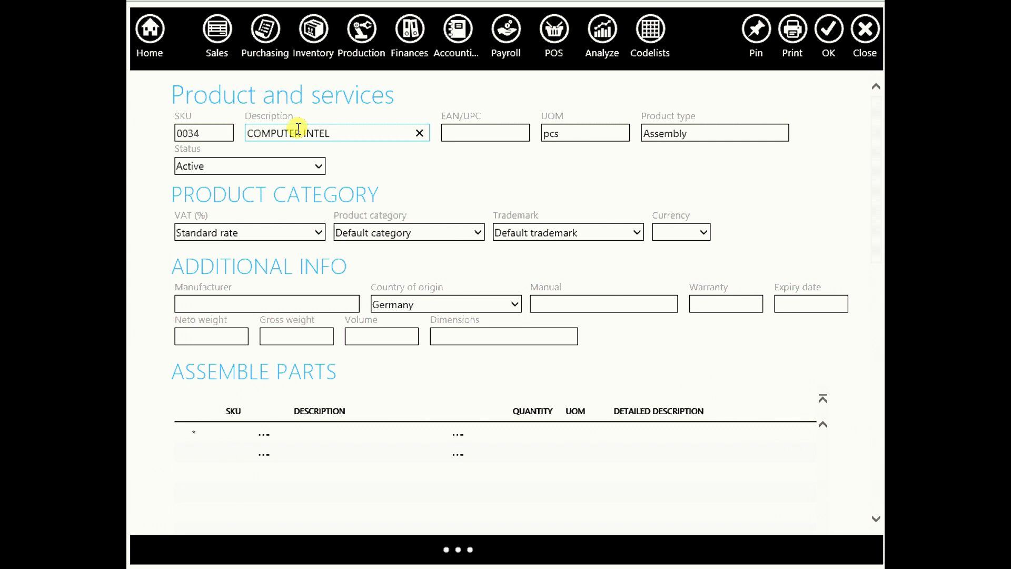
text(TEL)
click(449, 132)
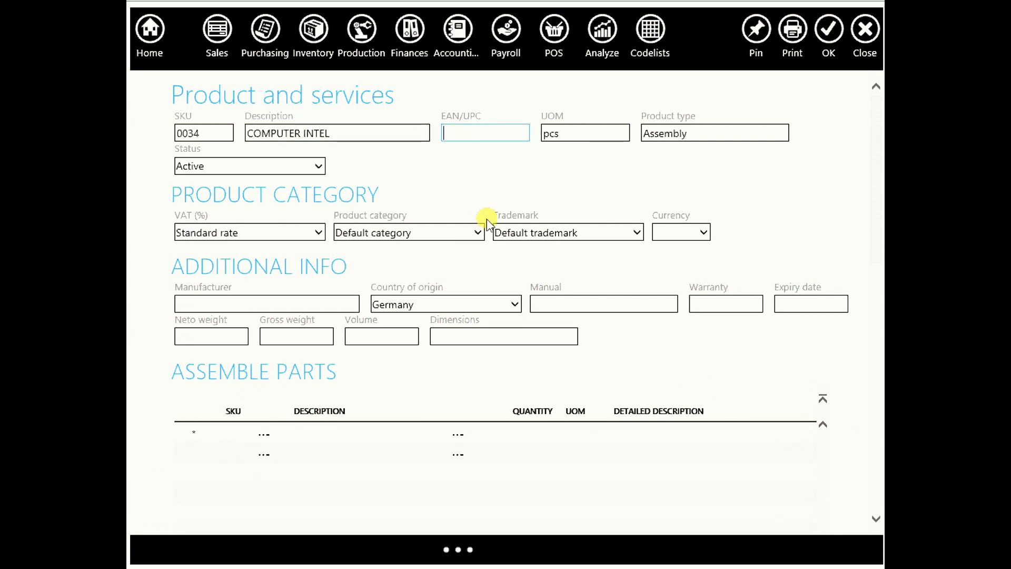
text(11166772288)
Add MONITOR 14 INCH and HDD WD 2TB as assembly parts, quantity 1 each
scroll(440, 327, down, 2)
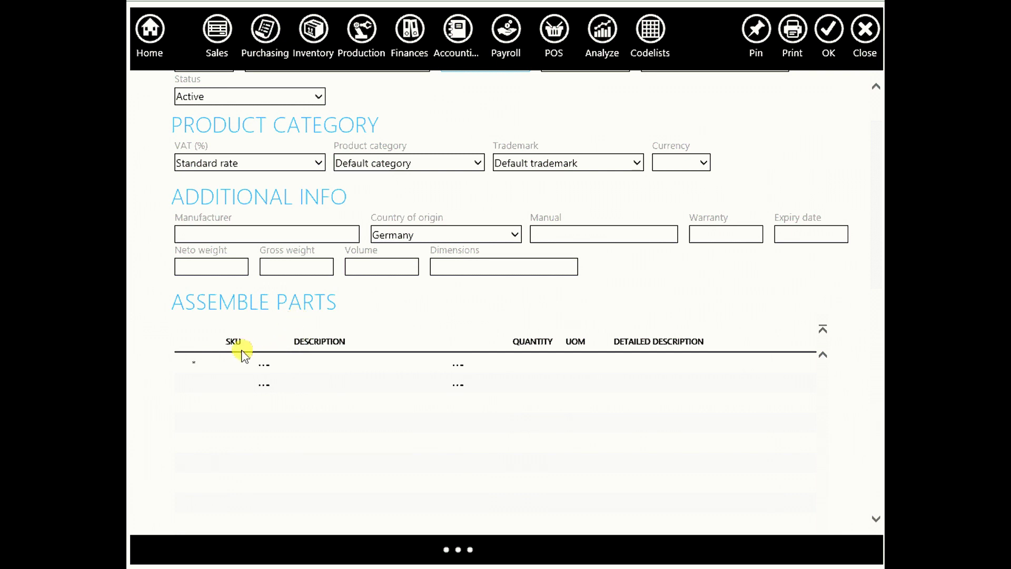
click(305, 368)
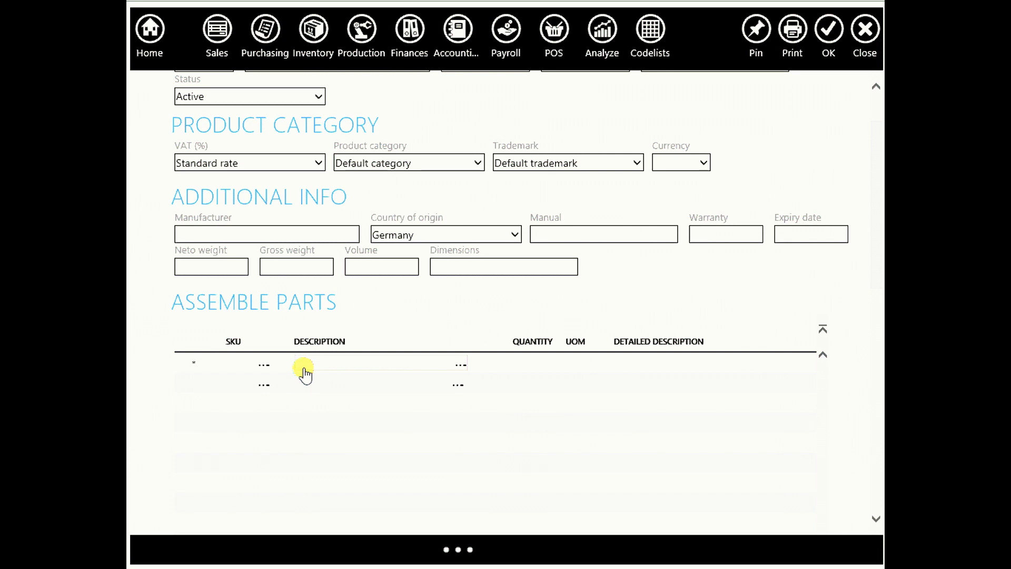
text(Monit)
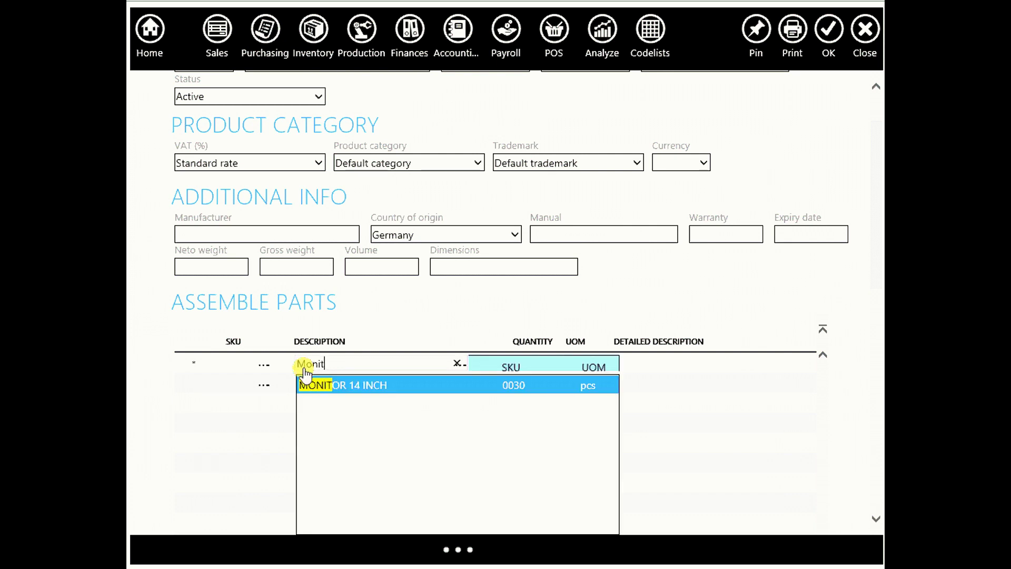
click(338, 385)
click(537, 368)
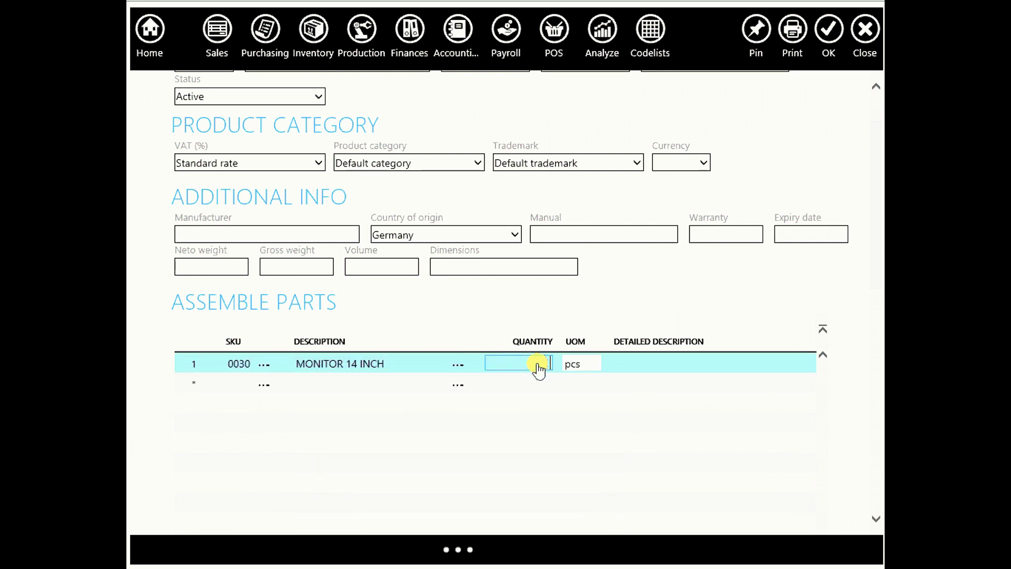
text(1)
click(312, 389)
text(H)
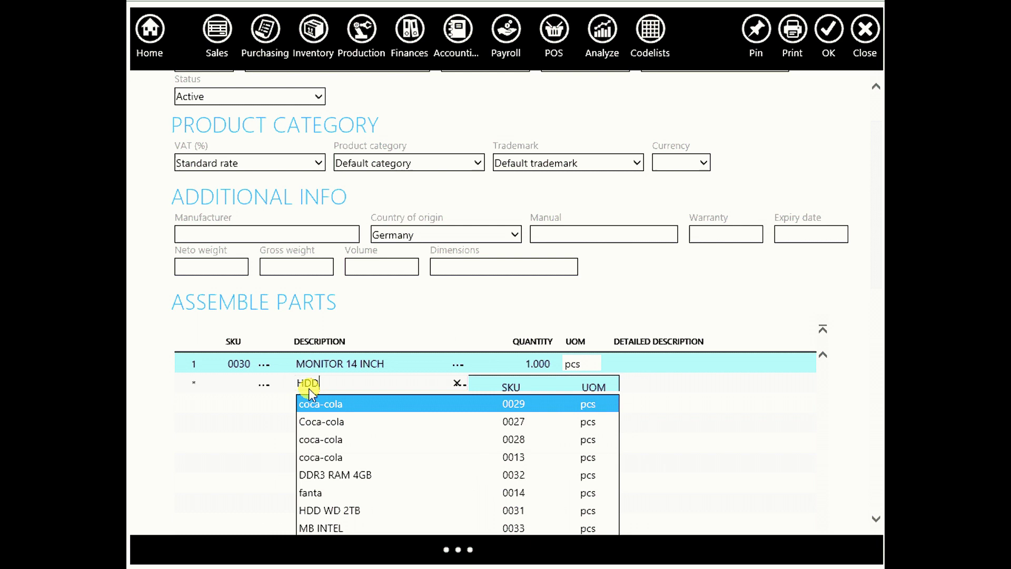
text(DD)
click(333, 406)
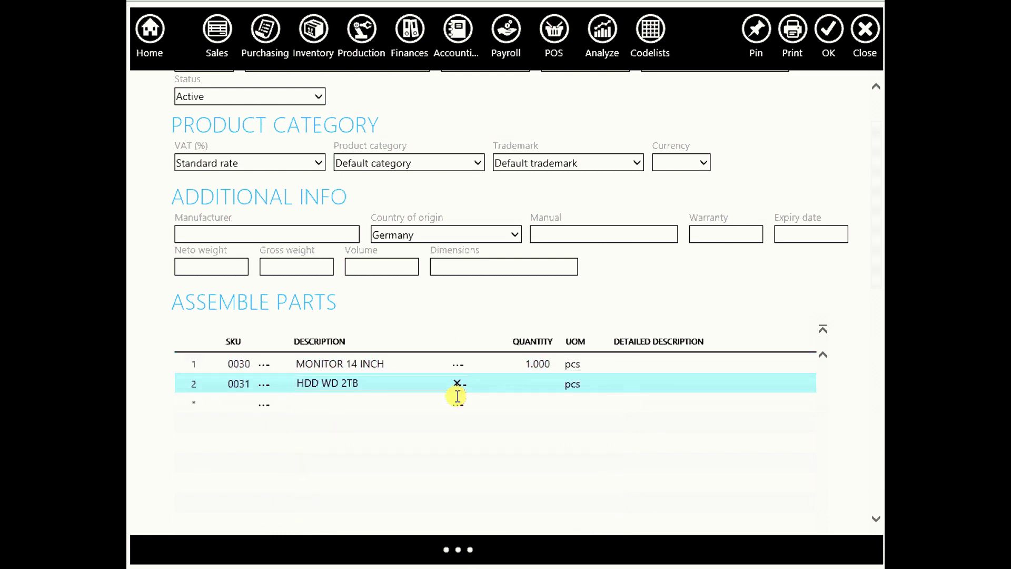
click(535, 389)
text(1)
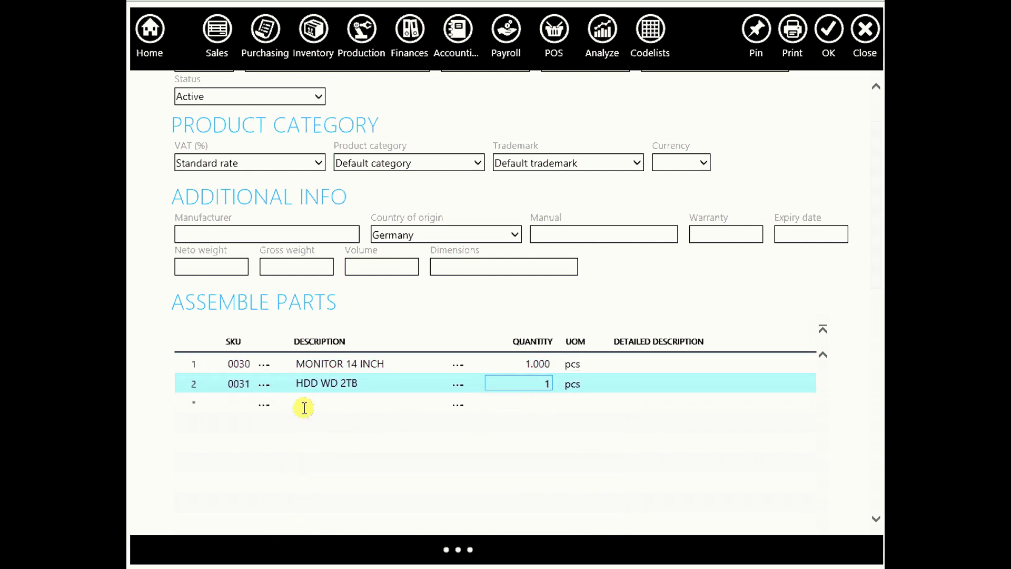
click(300, 405)
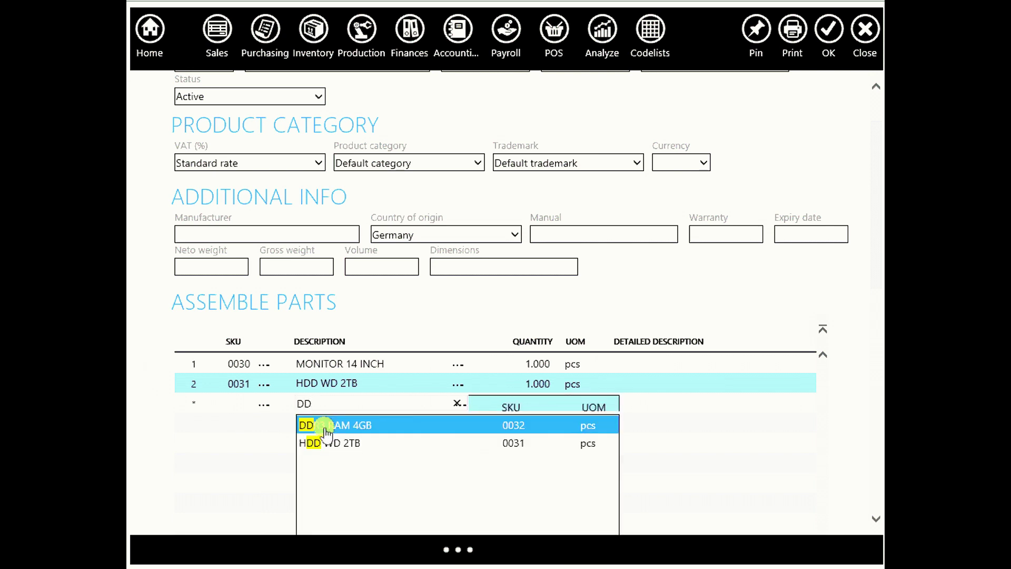
Add DDR3 RAM 4GB and MB INTEL as parts, quantity 1 each, and save the assembly
click(326, 426)
click(533, 406)
text(1)
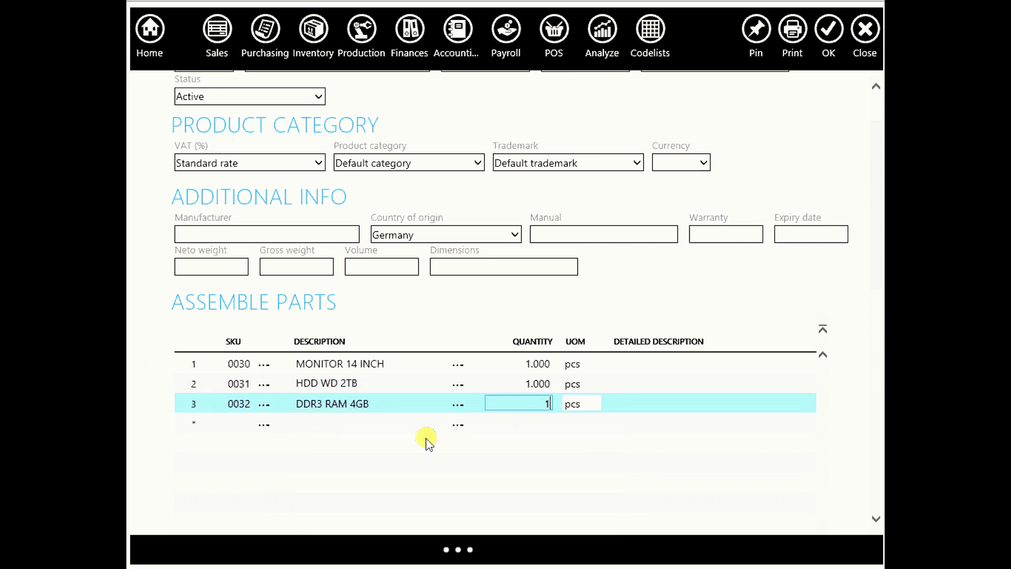
click(307, 427)
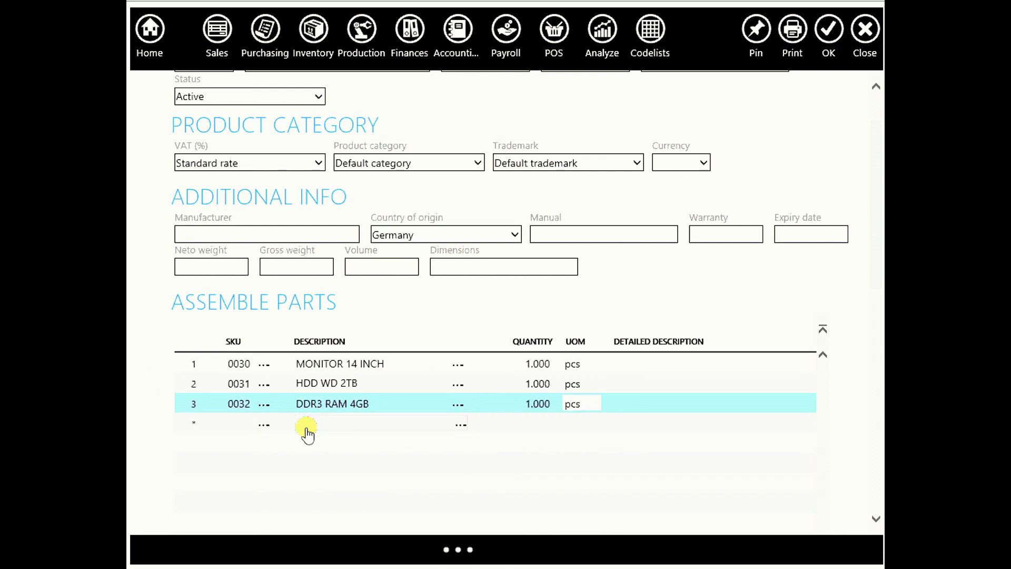
text(MB)
click(509, 423)
click(355, 428)
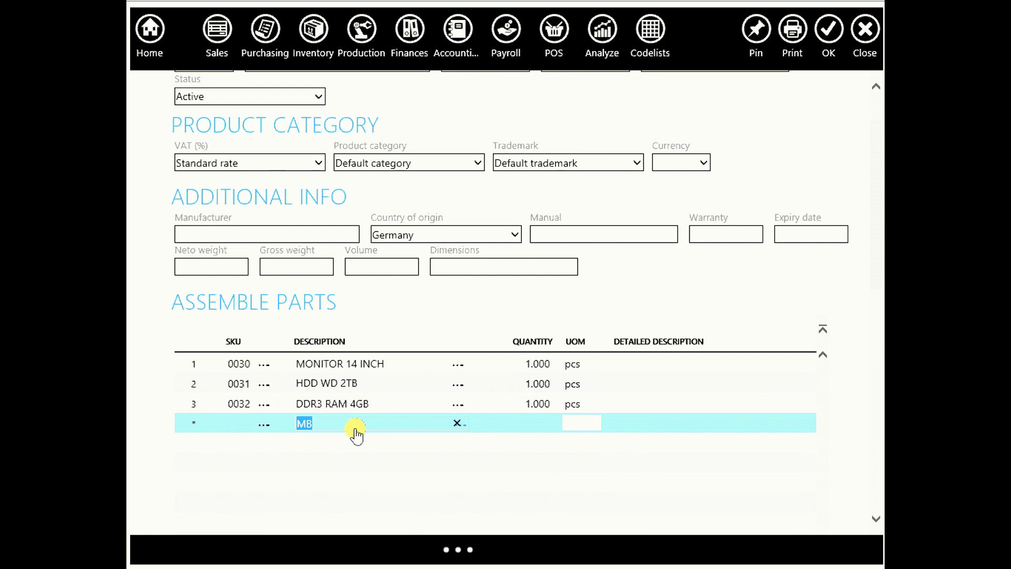
click(356, 433)
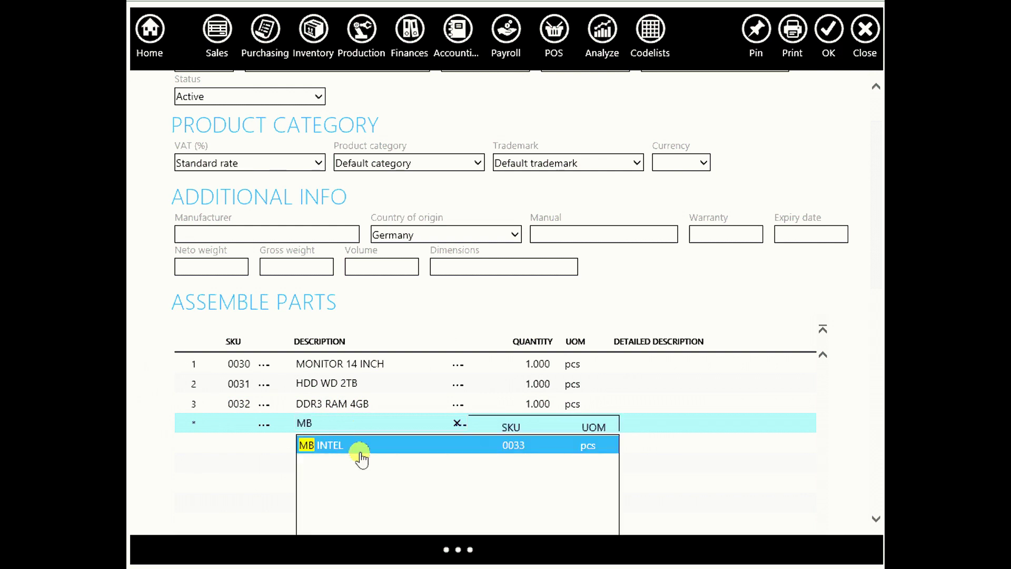
click(358, 445)
click(542, 423)
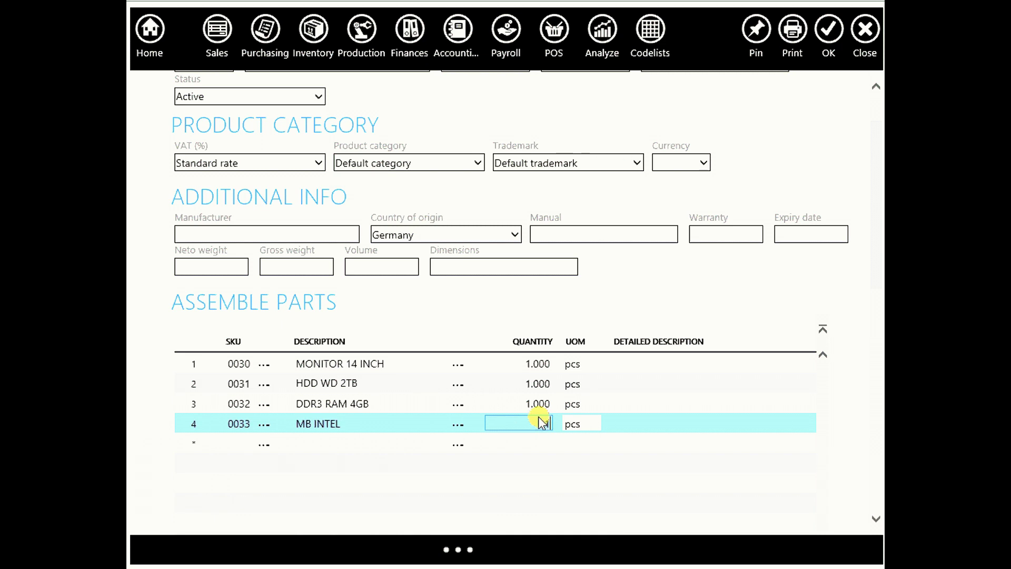
text(1)
key(Return)
scroll(537, 440, up, 2)
click(828, 30)
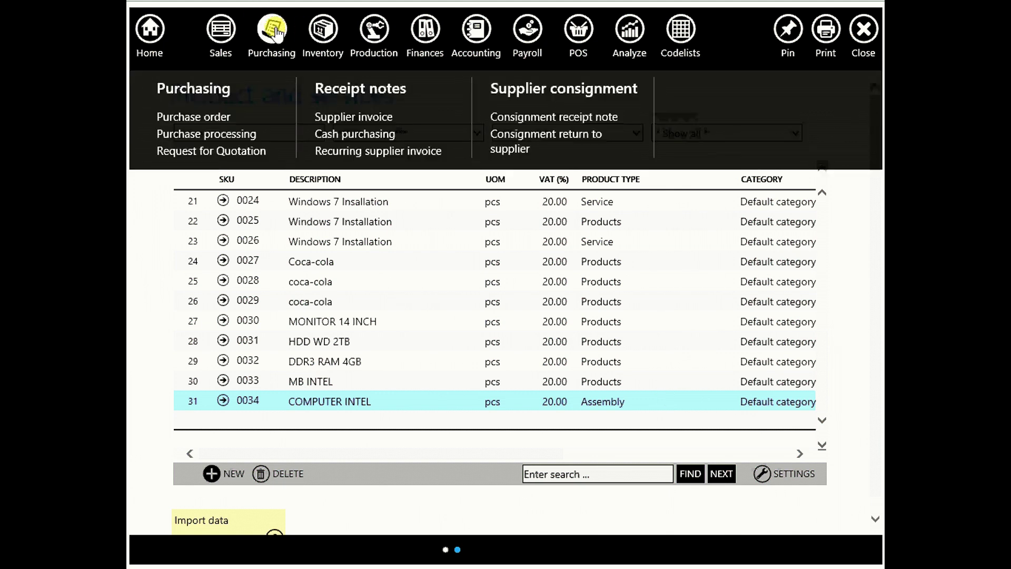
Open the Supplier invoice list from the Purchasing menu
click(330, 111)
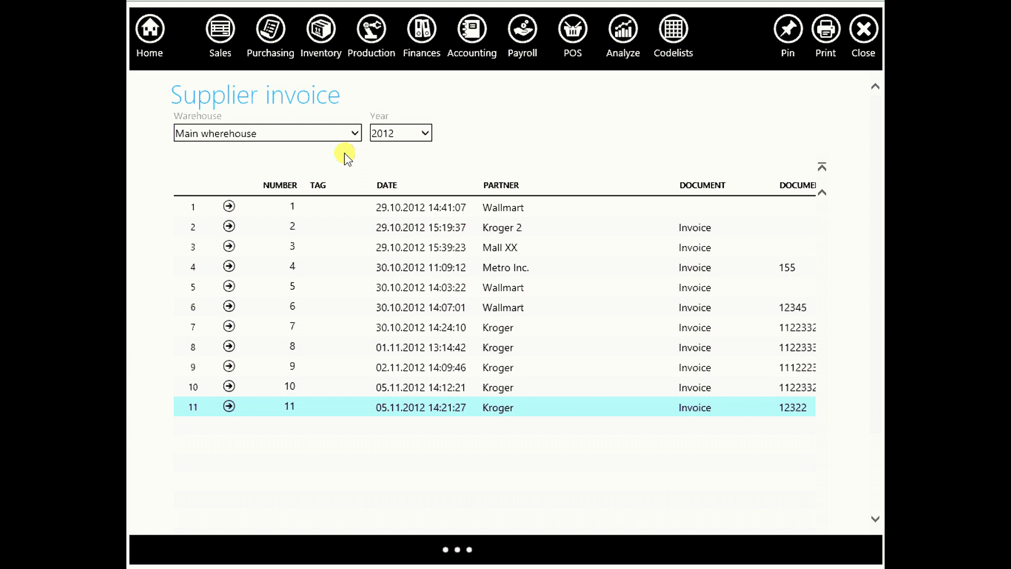
Create a new supplier invoice for partner ABB, document type Invoice, number 111222333
scroll(346, 157, down, 2)
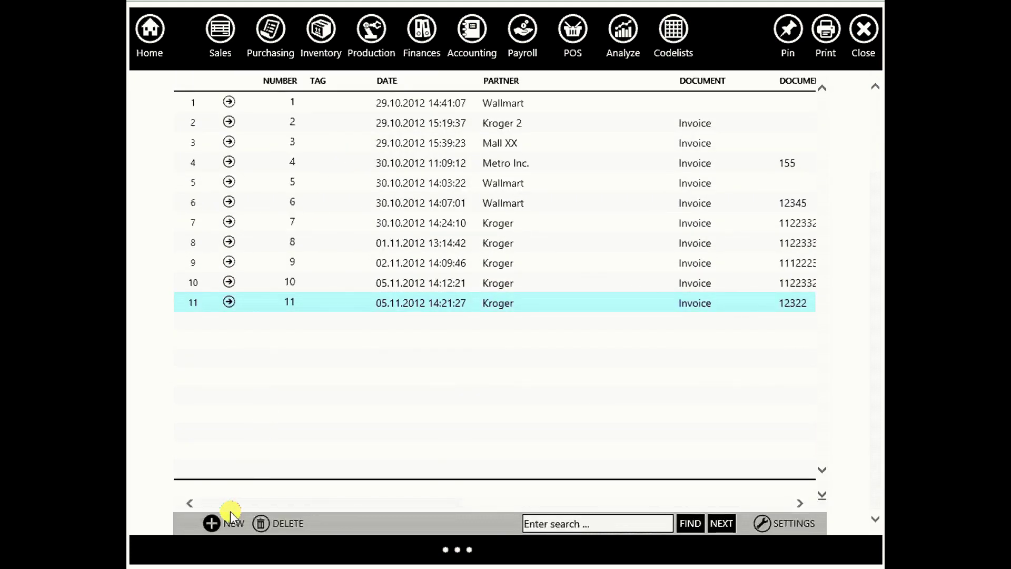
click(213, 517)
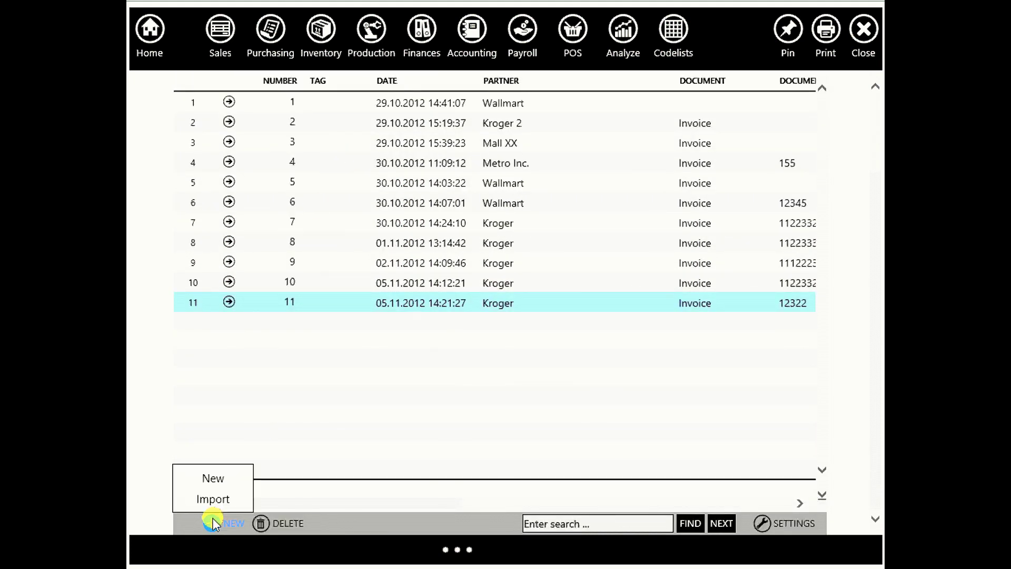
click(210, 482)
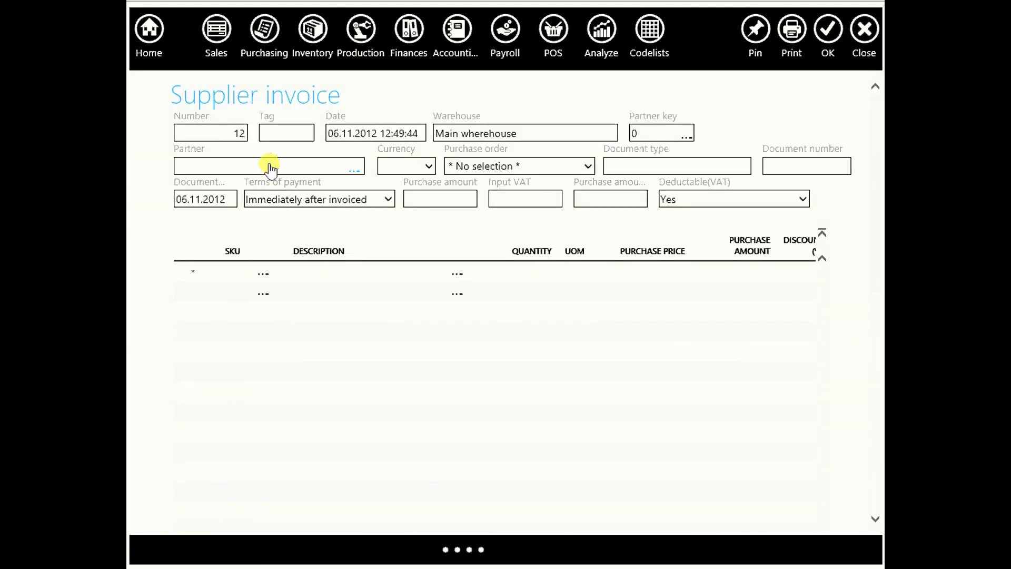
click(270, 169)
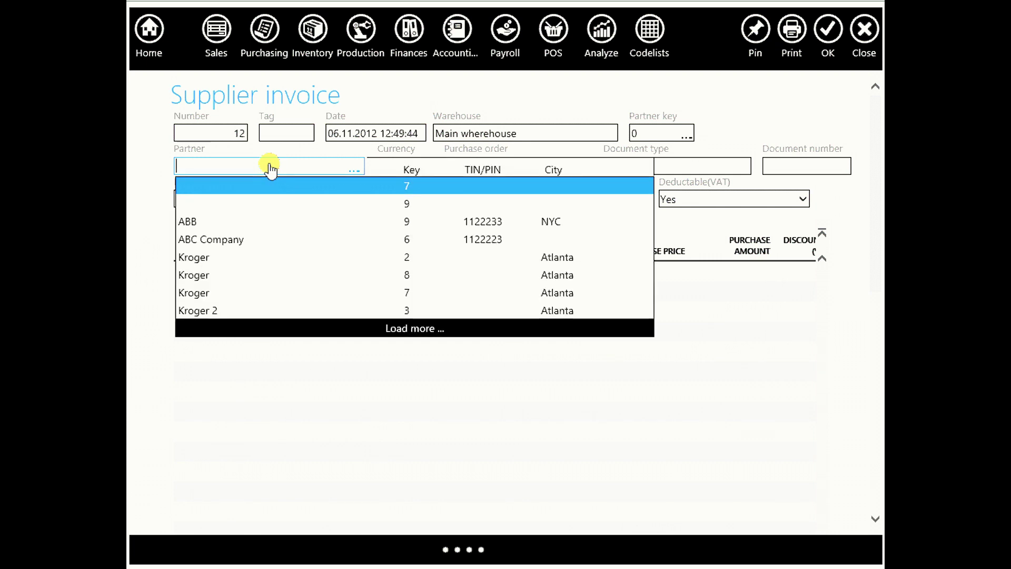
text(Abb)
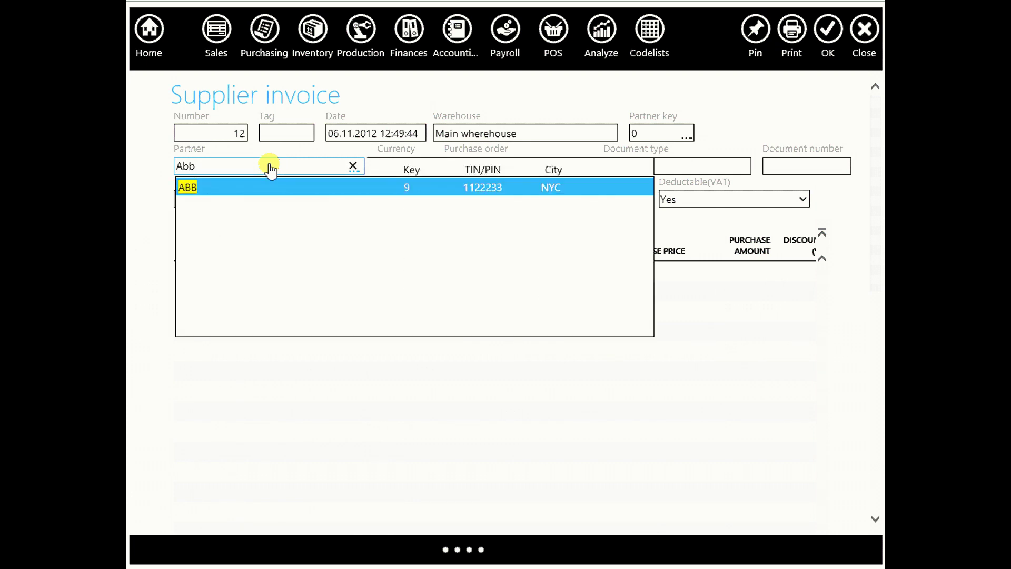
click(253, 188)
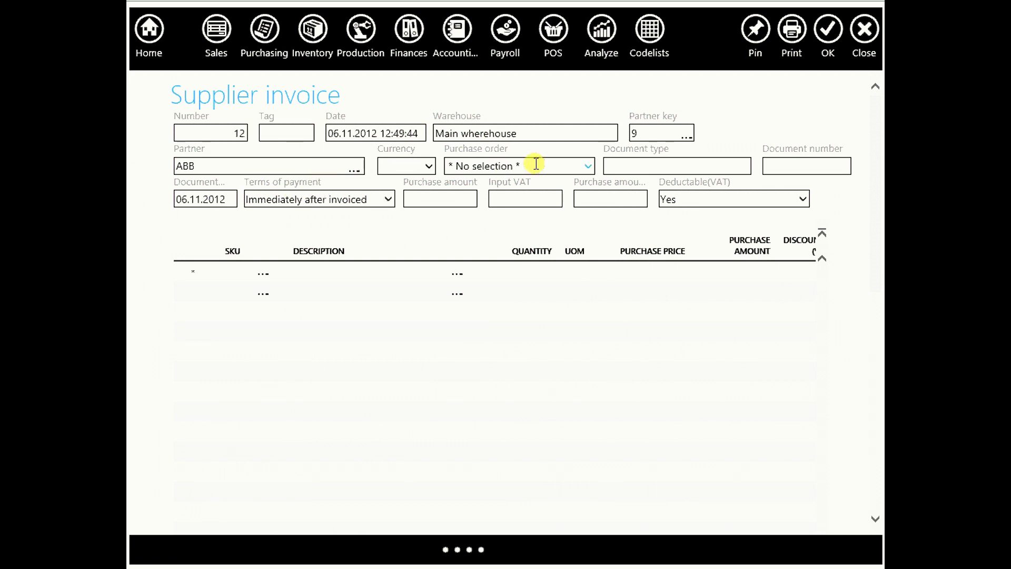
click(625, 164)
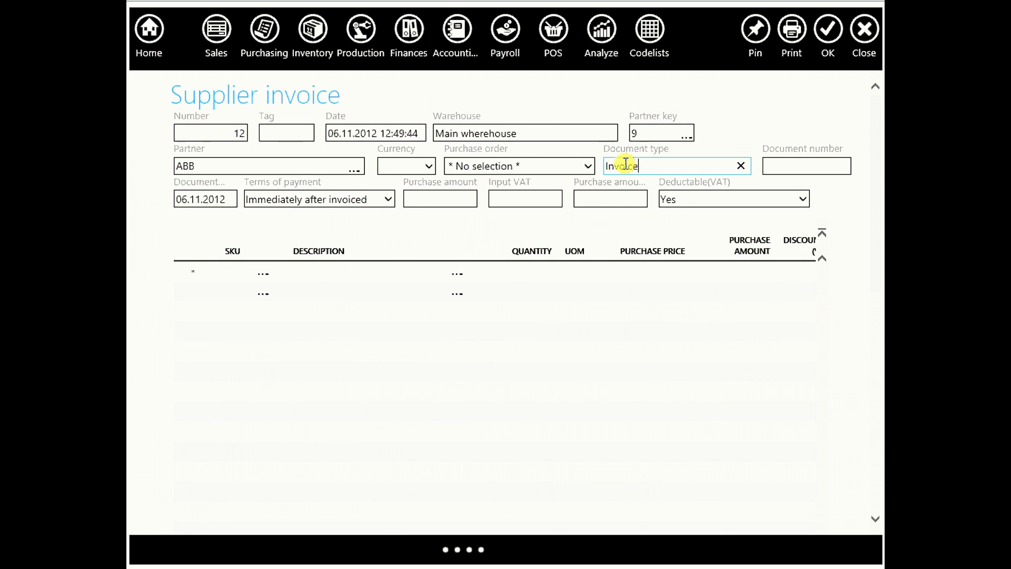
click(776, 161)
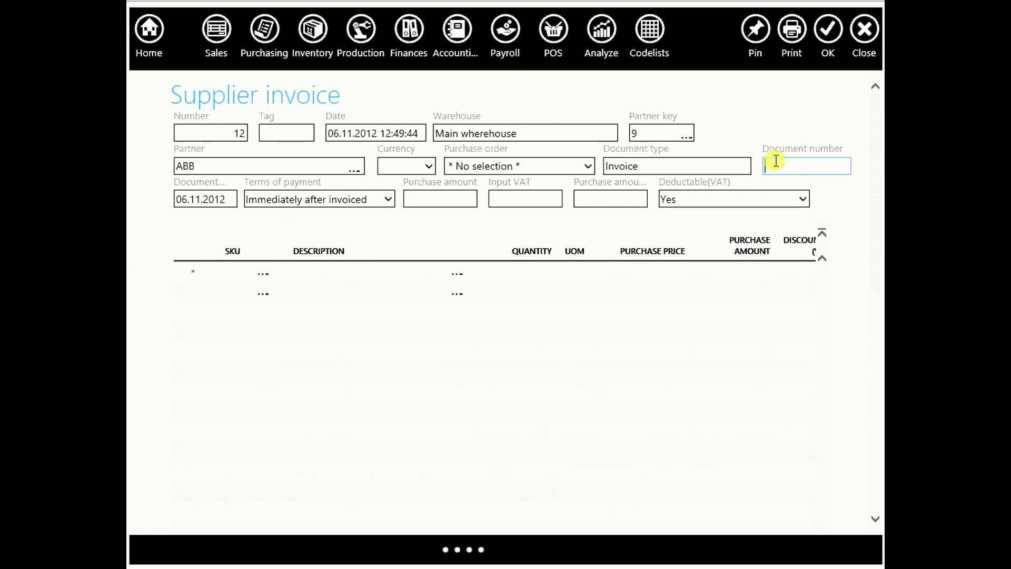
text(111222333)
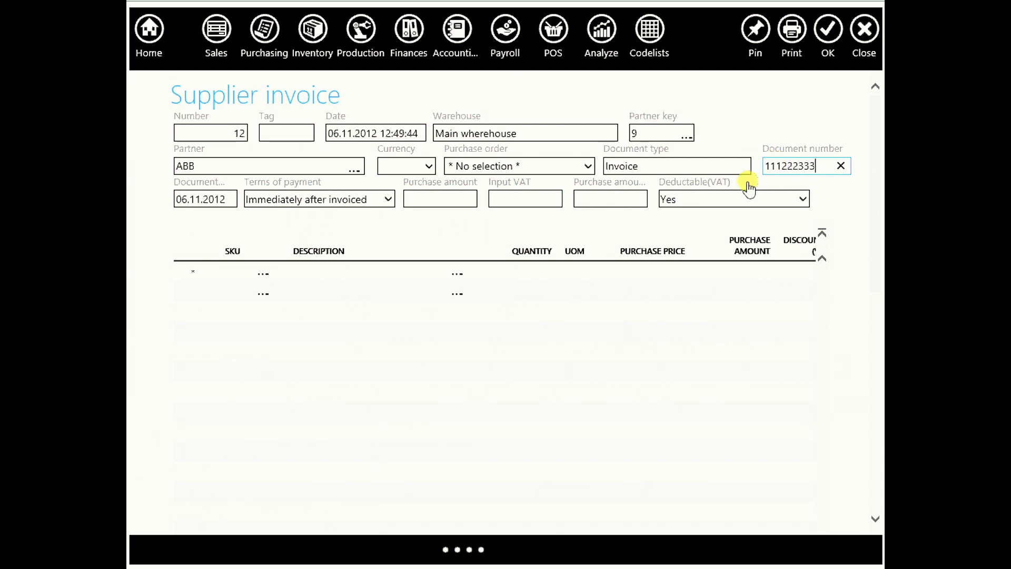
click(308, 272)
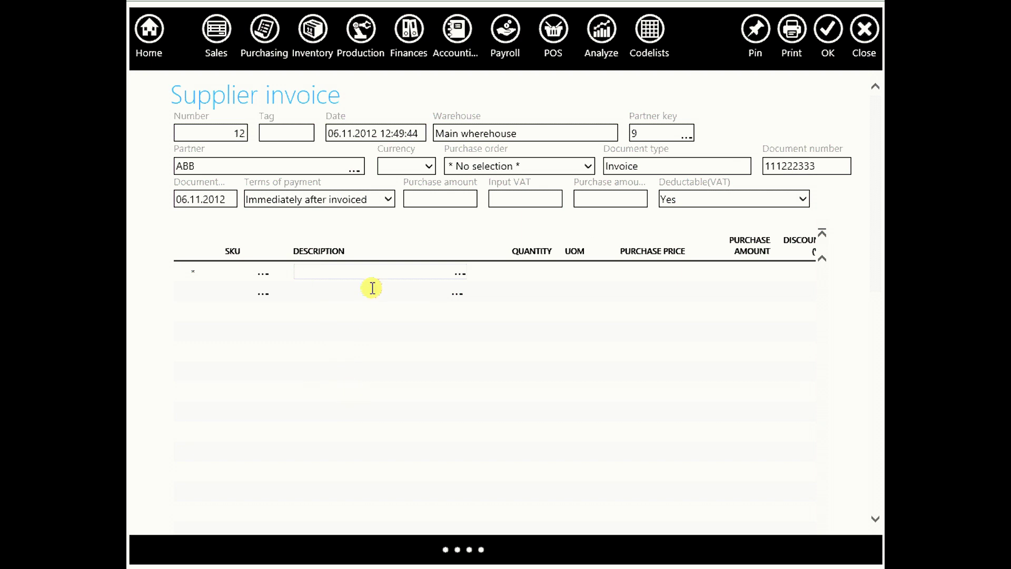
Add the first invoice line: MONITOR 14 INCH, quantity 2 at 50.00
click(332, 278)
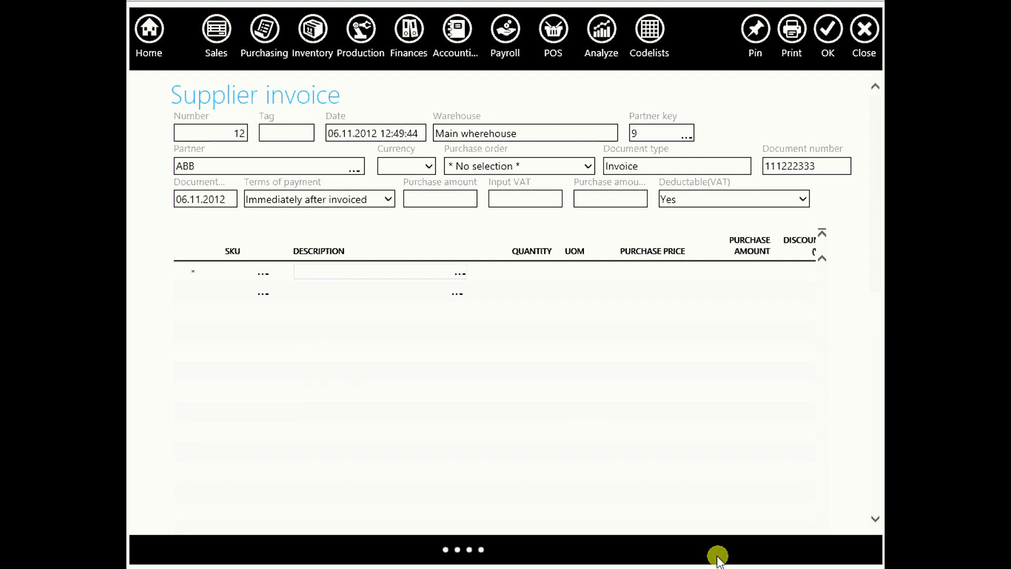
click(336, 275)
text(mon)
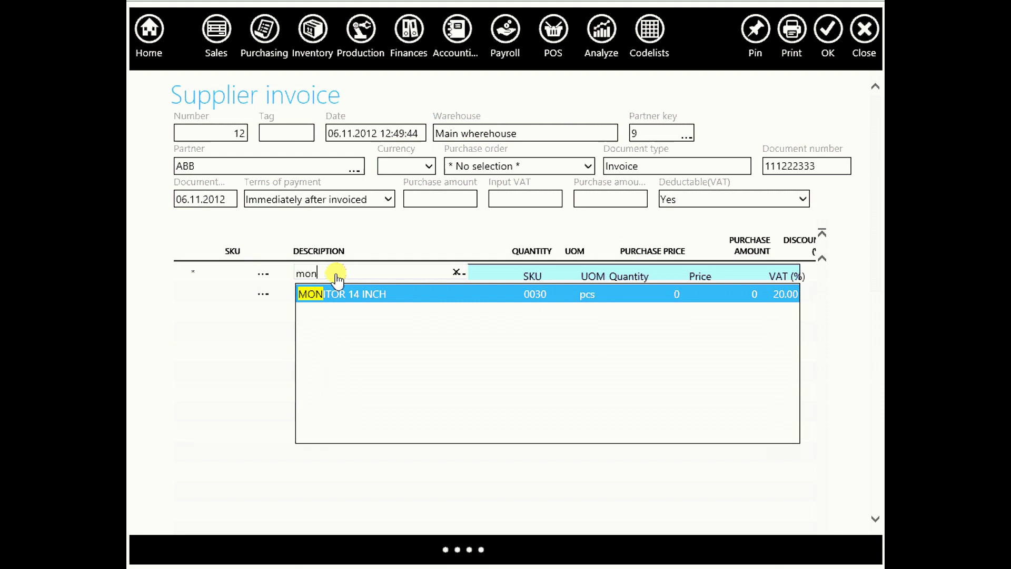
click(361, 293)
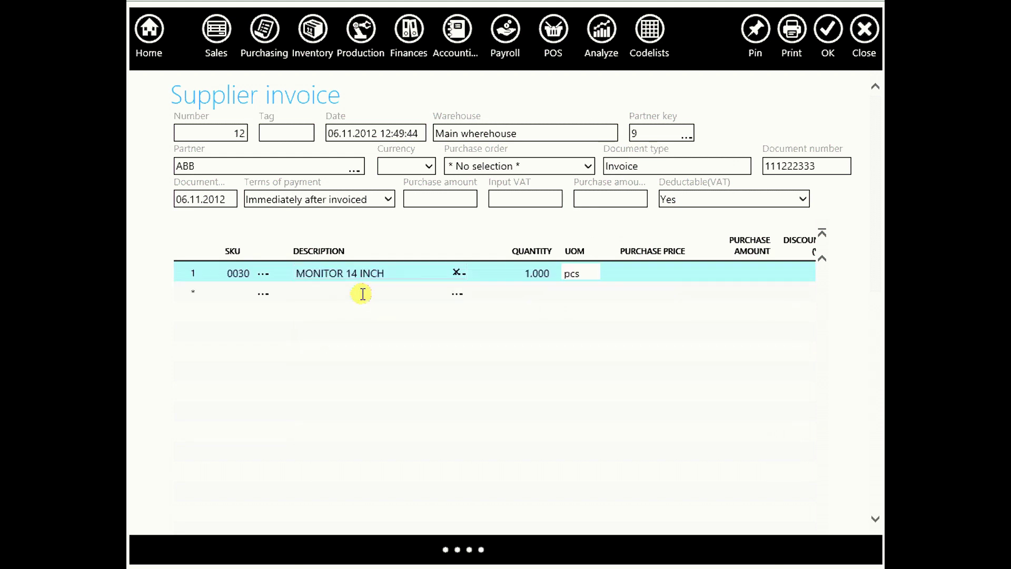
click(490, 279)
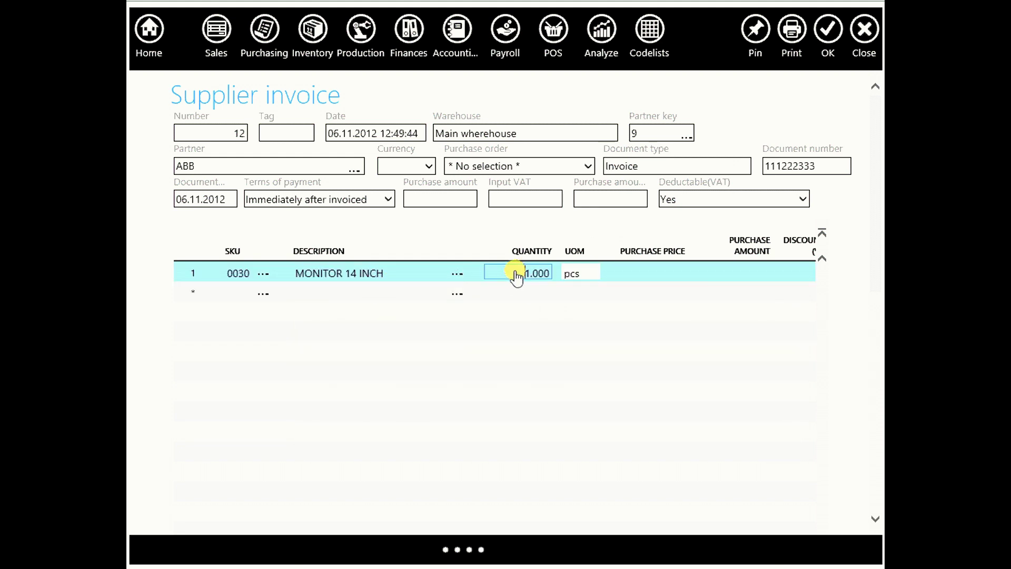
drag(517, 273, 550, 283)
text(2)
click(648, 272)
text(50)
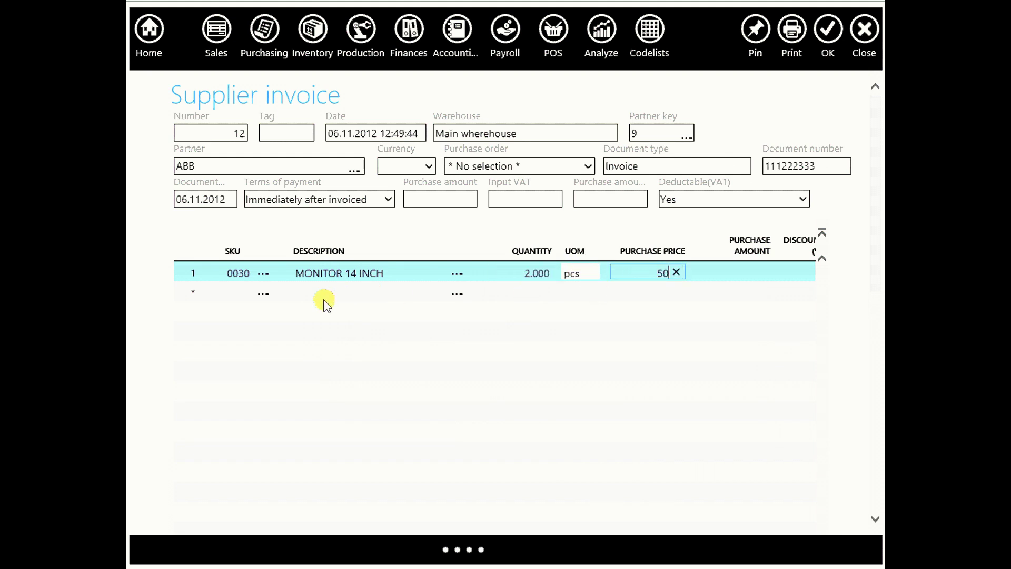
click(354, 293)
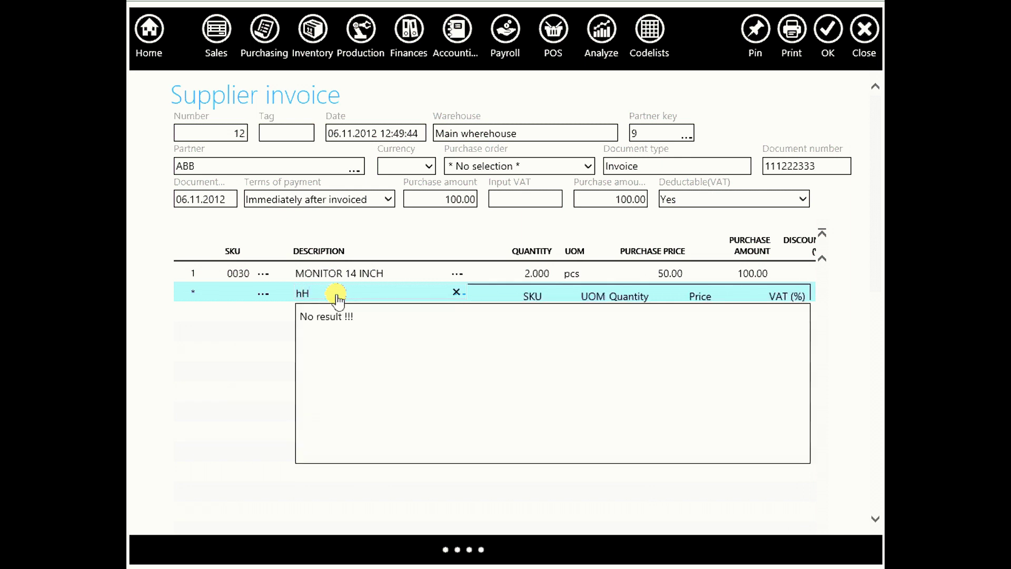
Add a line for HDD WD 2TB, quantity 4 at 15.00
key(BackSpace)
text(H)
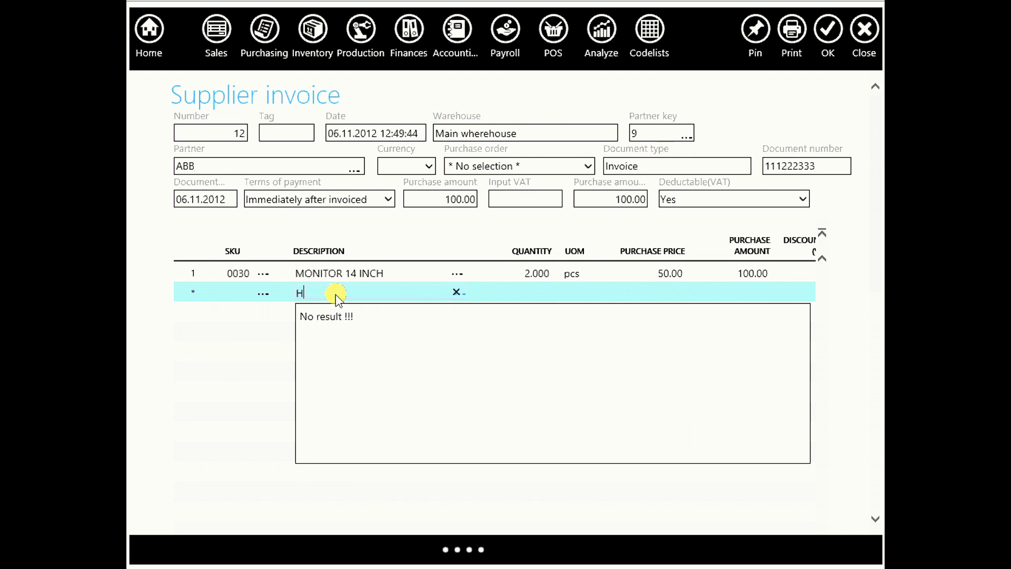
text(D)
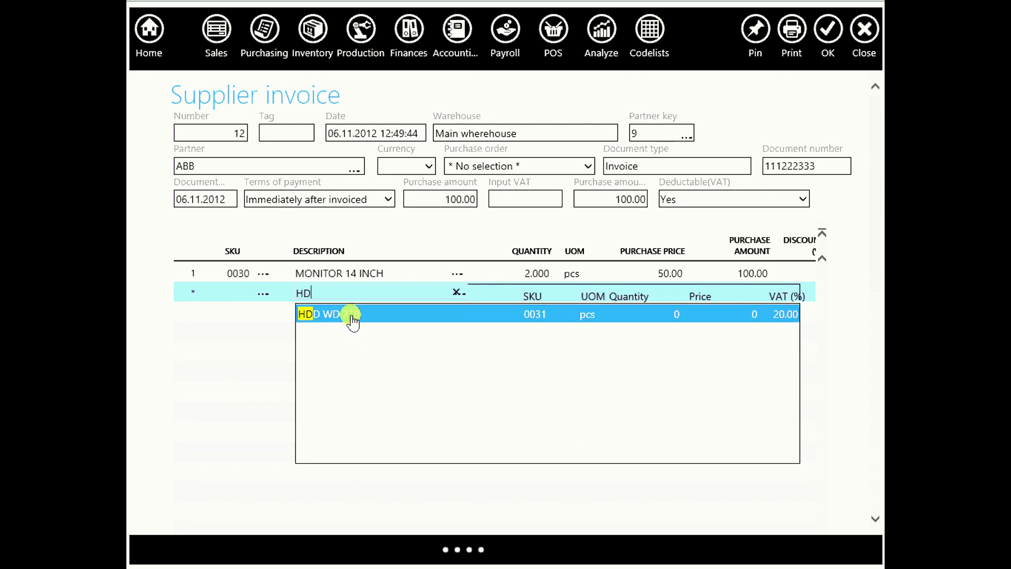
click(346, 311)
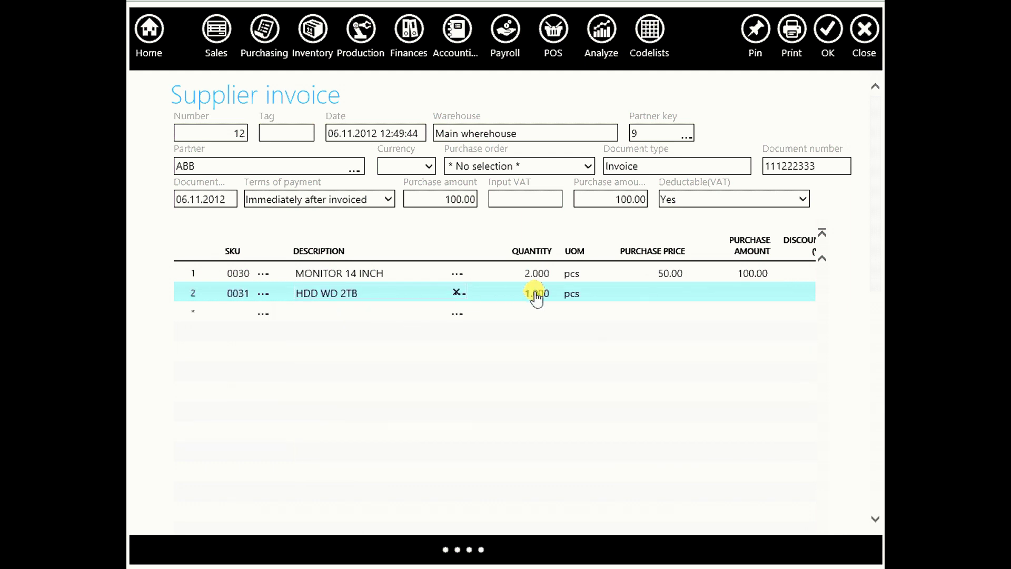
click(537, 300)
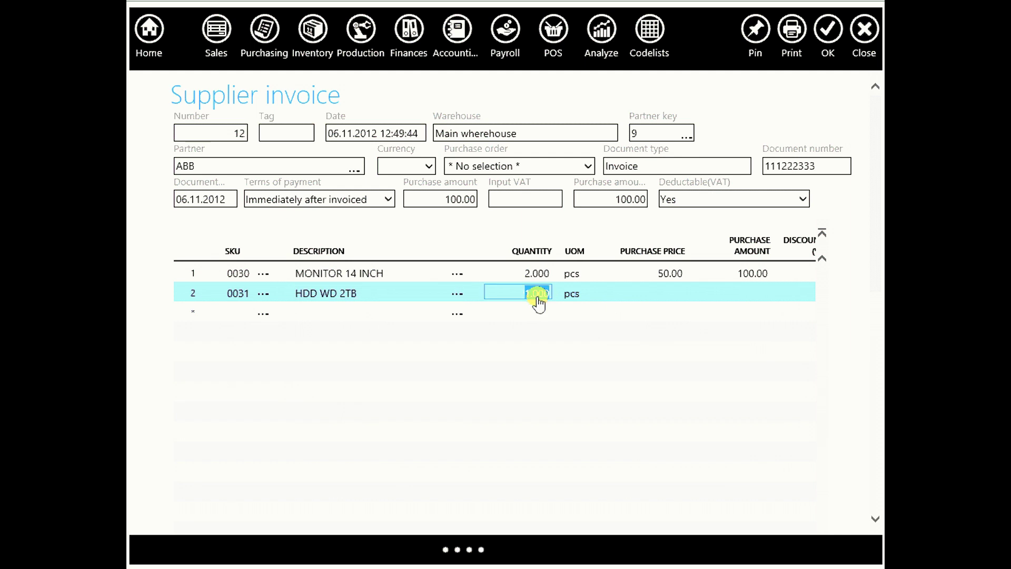
text(4)
click(663, 295)
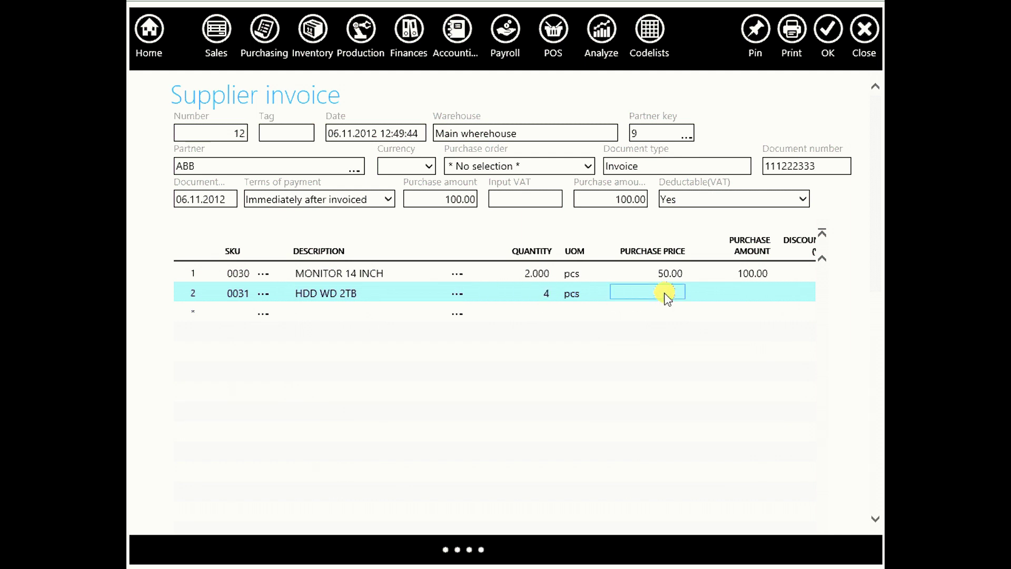
text(15)
click(307, 312)
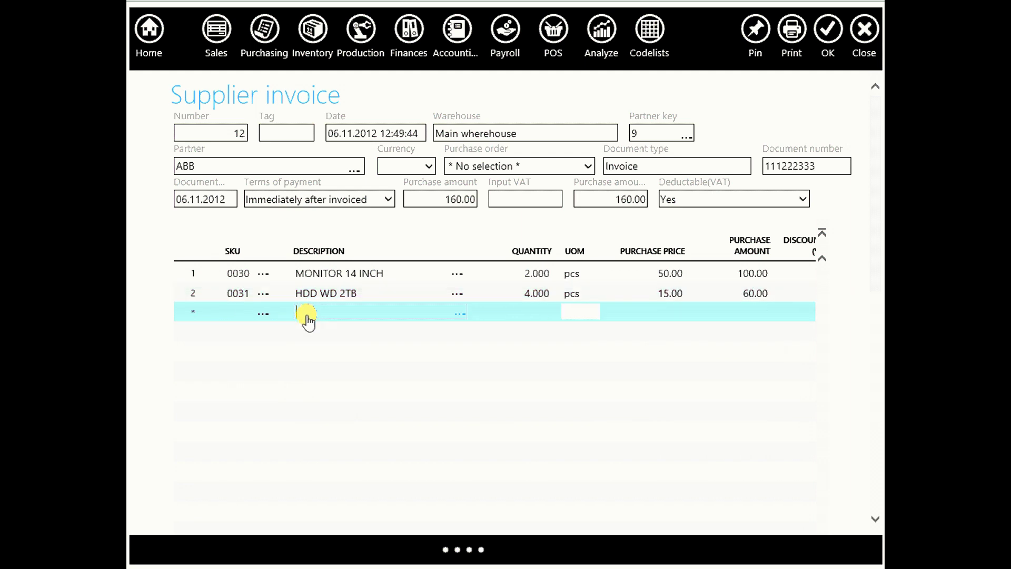
Add a line for MB INTEL, quantity 3 at 48.00
text(MB)
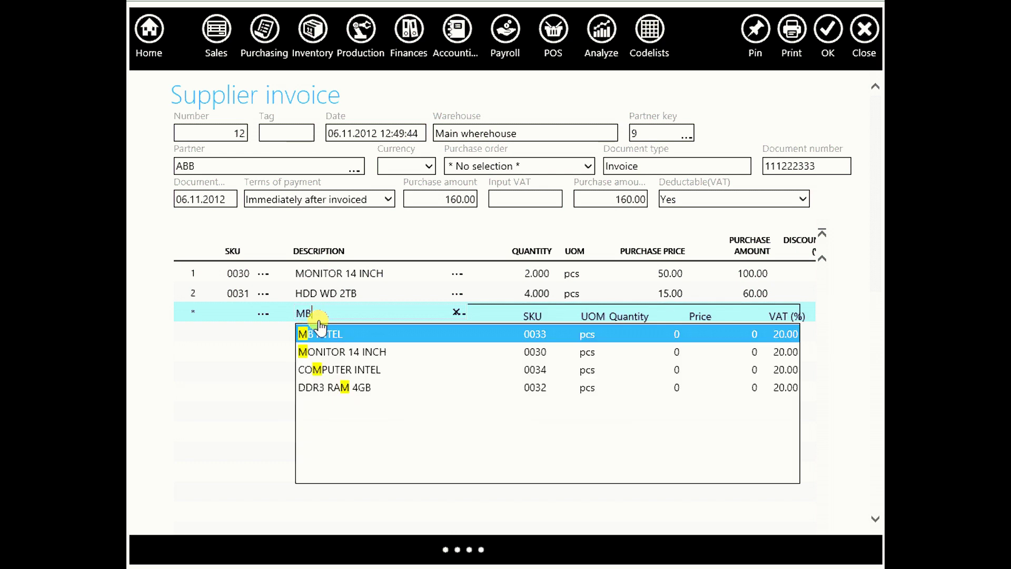
click(327, 335)
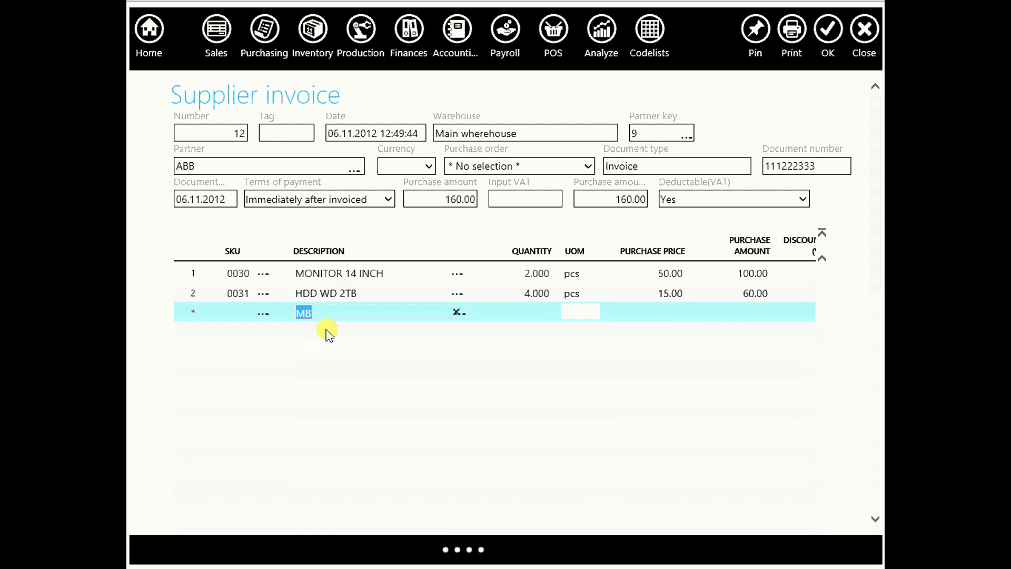
click(521, 315)
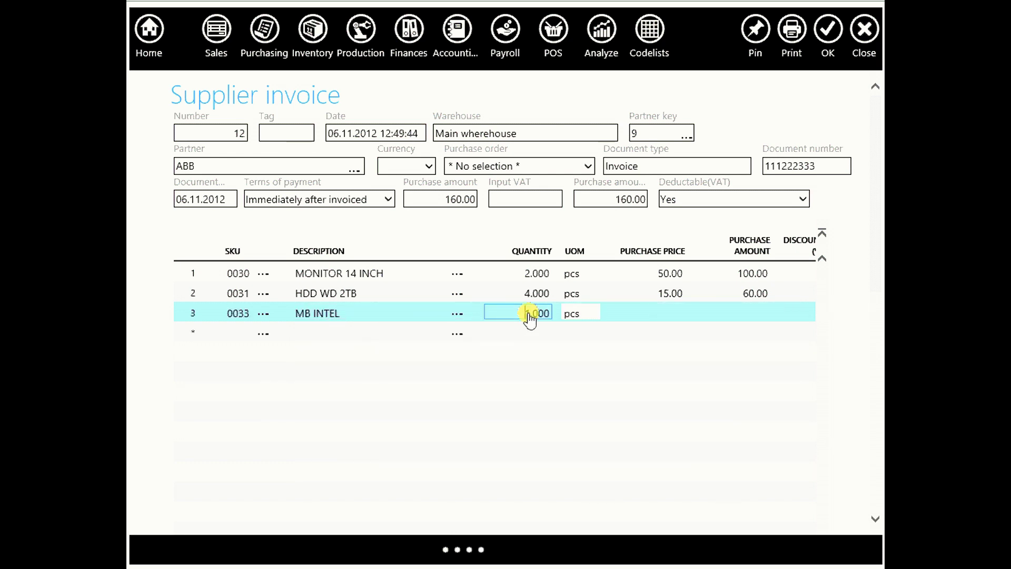
text(3)
click(663, 315)
text(48)
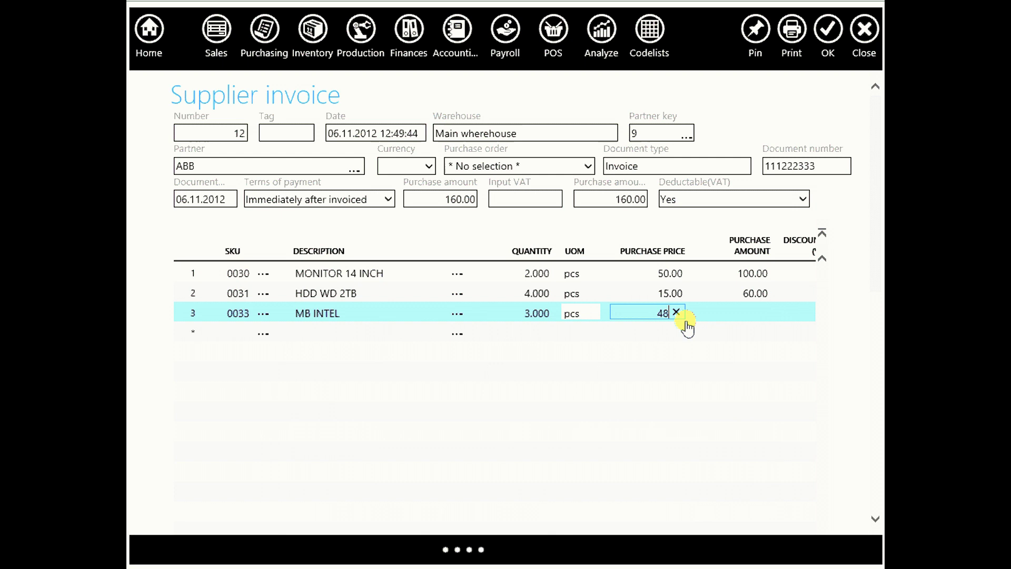
click(717, 316)
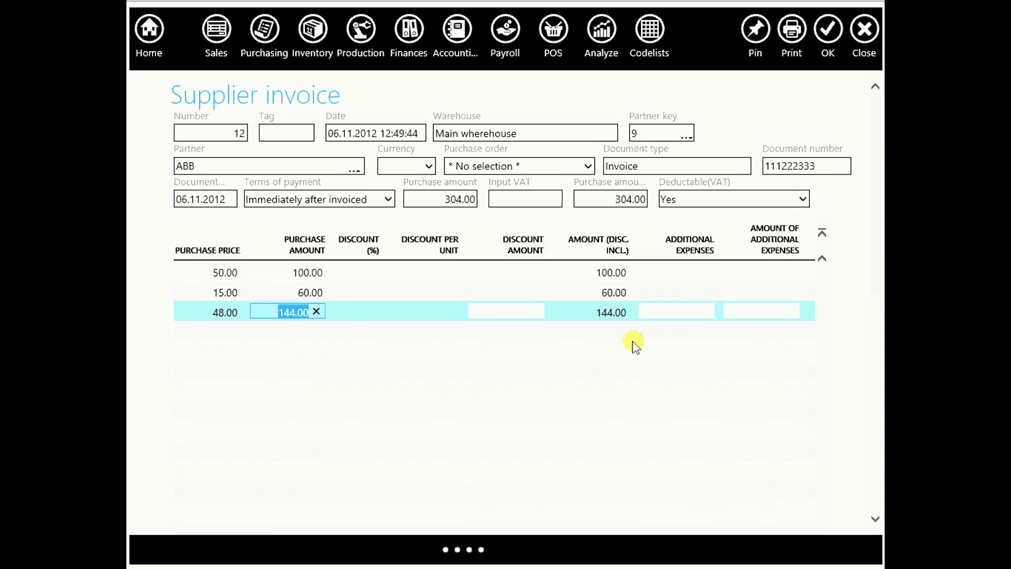
key(Return)
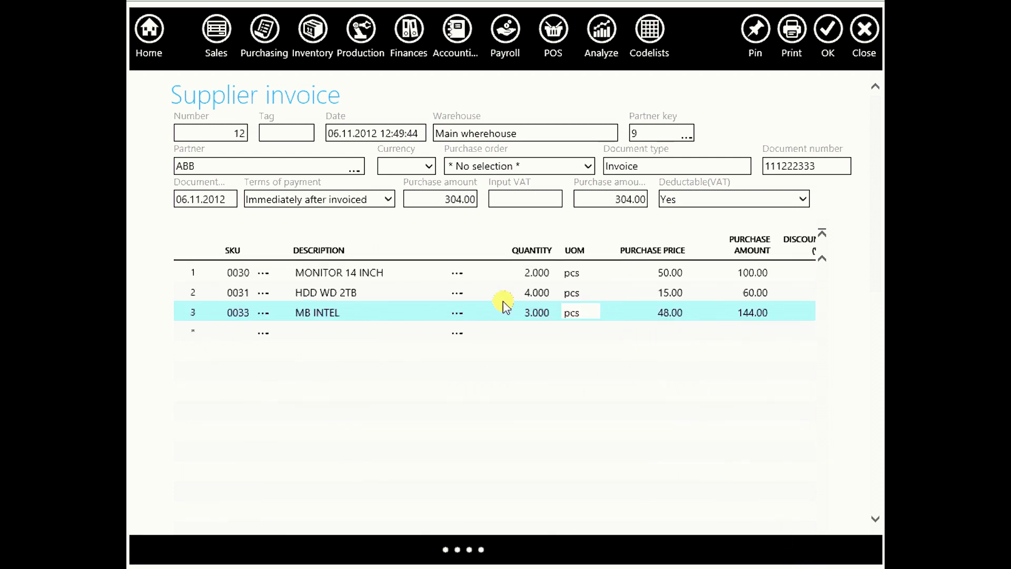
Add DDR3 RAM 4GB, quantity 10 at 15.00, and save the invoice
click(301, 336)
text(DD)
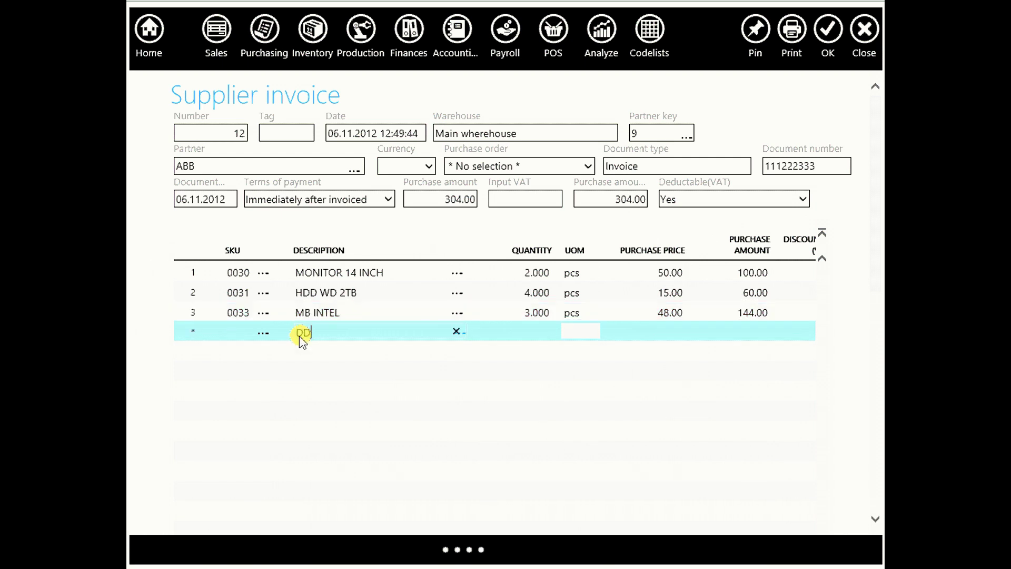
text(R)
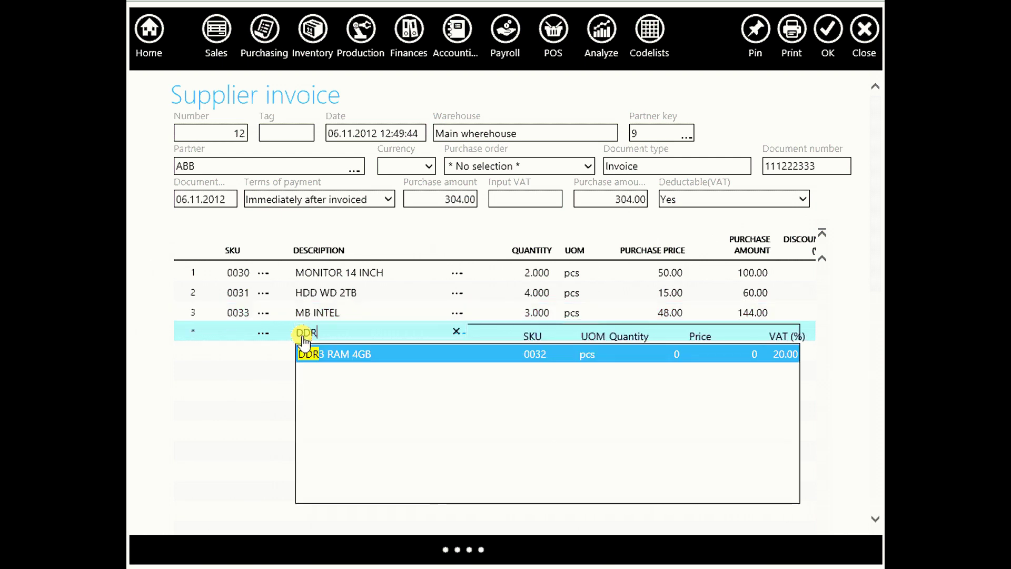
click(332, 354)
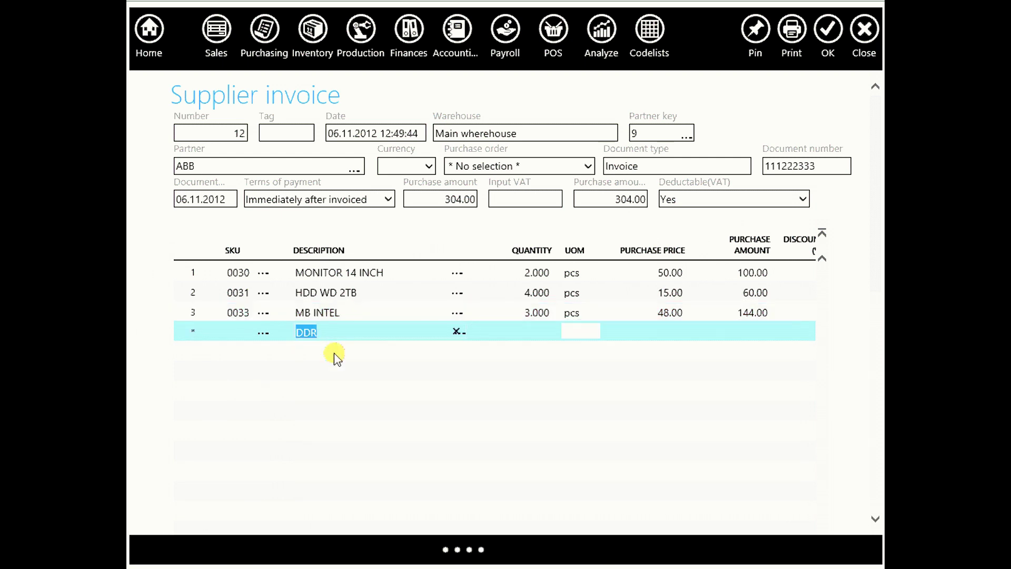
click(528, 338)
text(10)
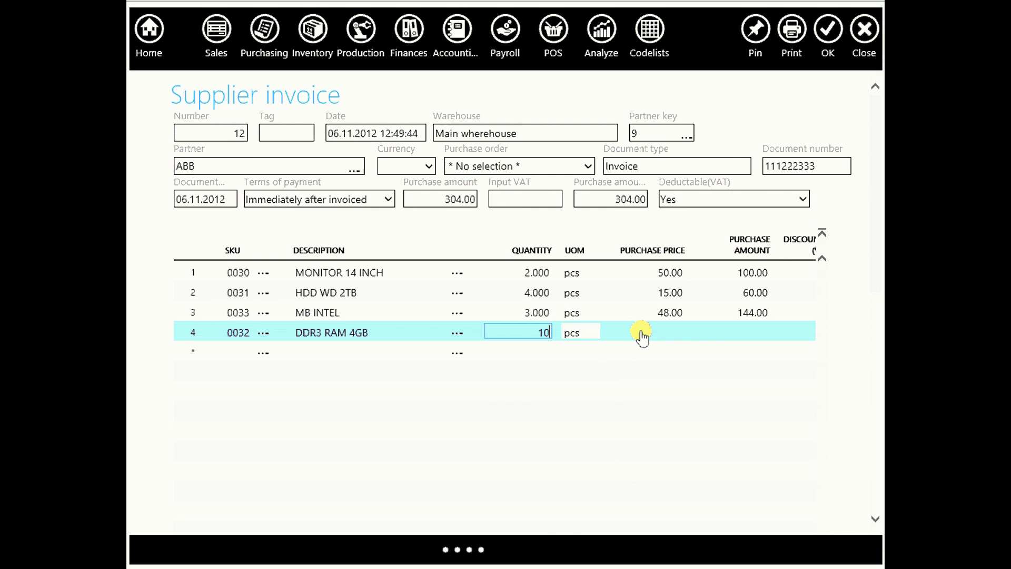
click(653, 333)
text(15)
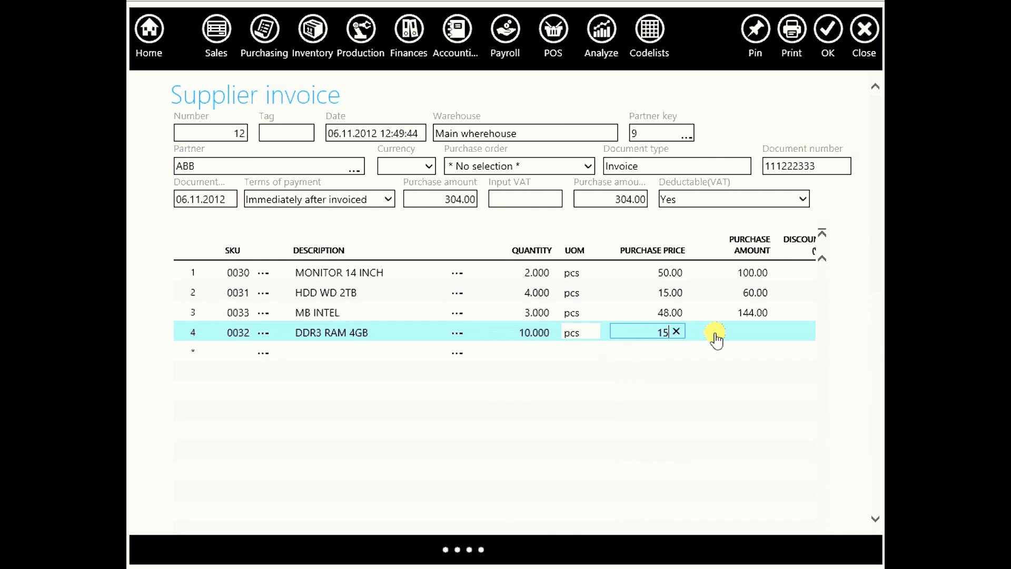
key(Tab)
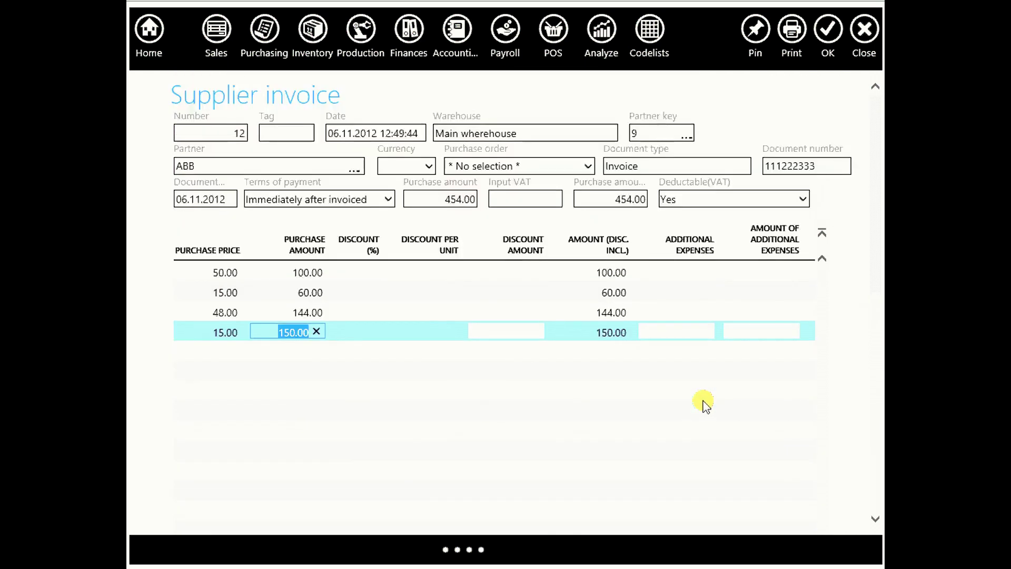
click(829, 37)
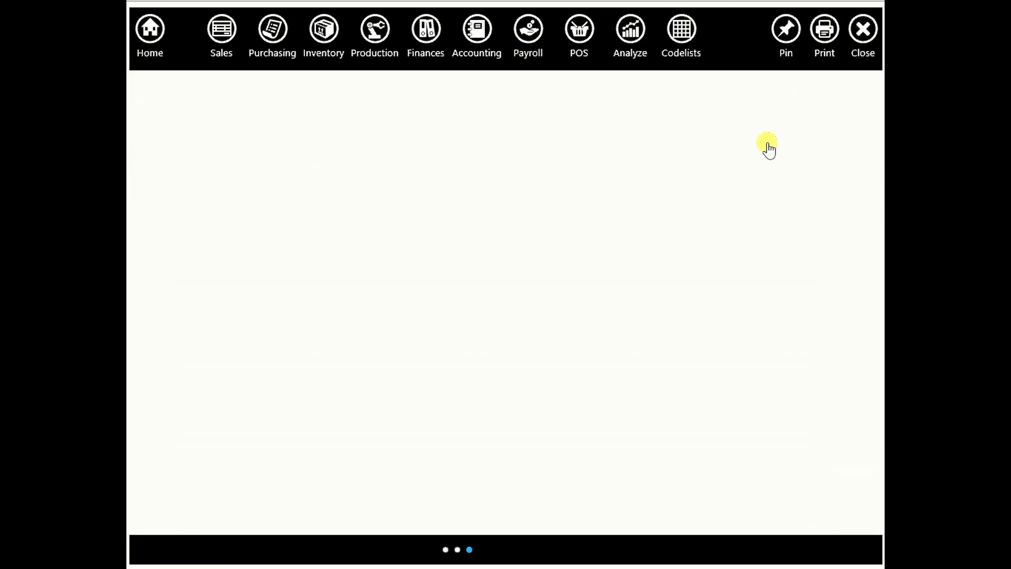
Open the Inventory and stock list showing the monitors, hard drives, RAM and motherboards in stock
click(322, 29)
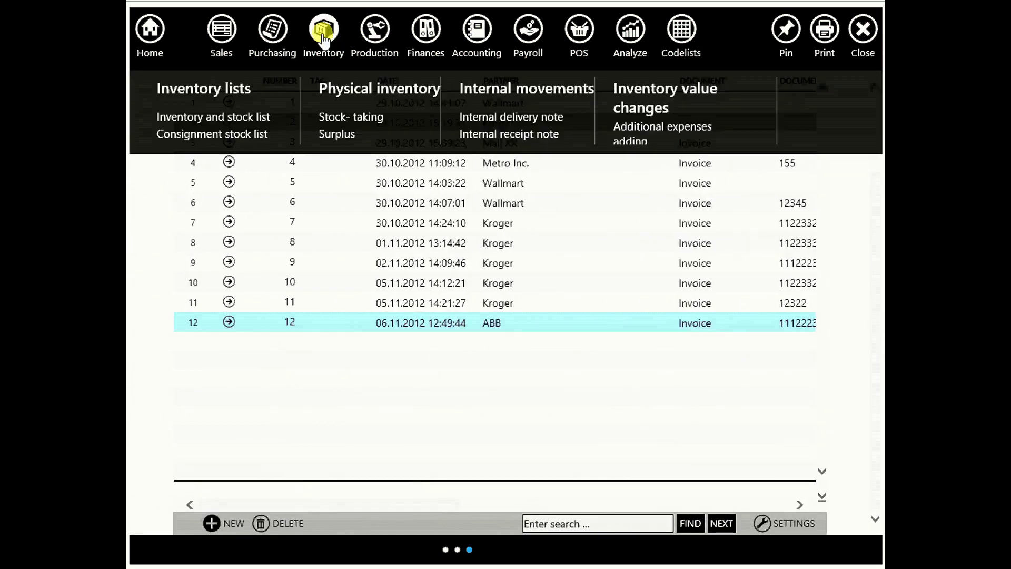
click(243, 120)
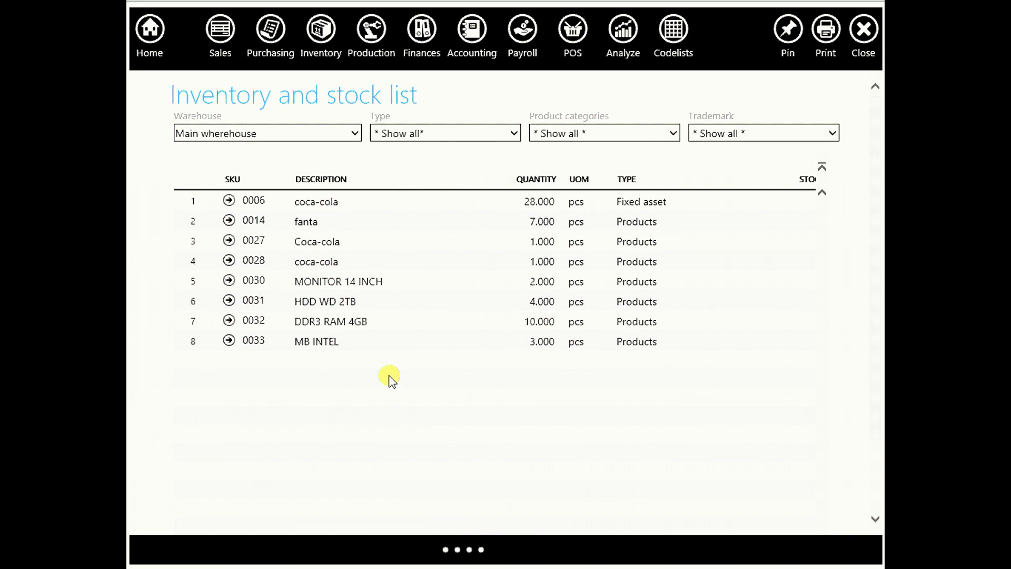
Start a new sales invoice from the Sales invoice list
click(223, 31)
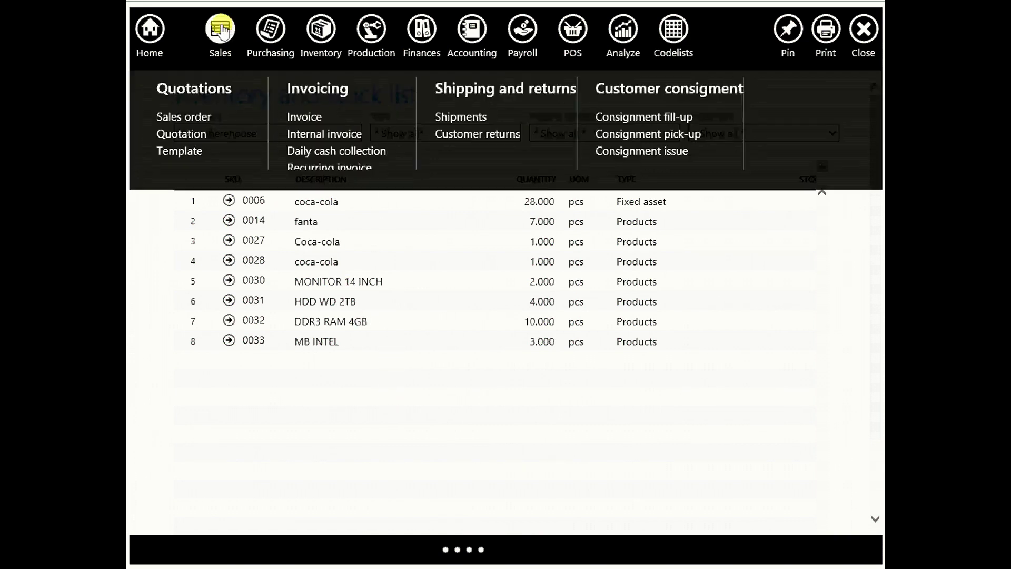
click(311, 117)
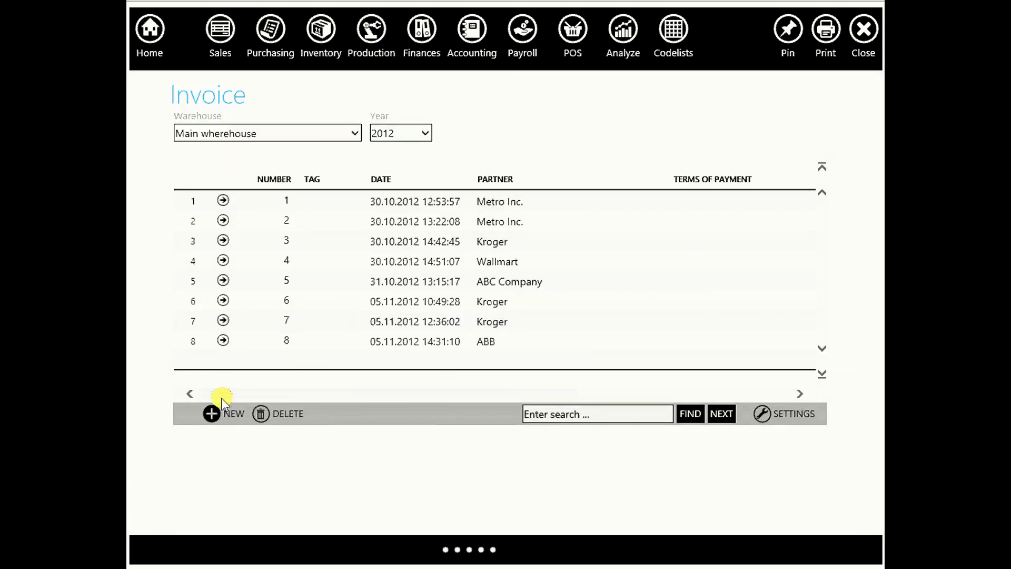
click(216, 410)
click(215, 367)
Invoice ABB for one COMPUTER INTEL at 250.00 and bring up its print preview
click(237, 167)
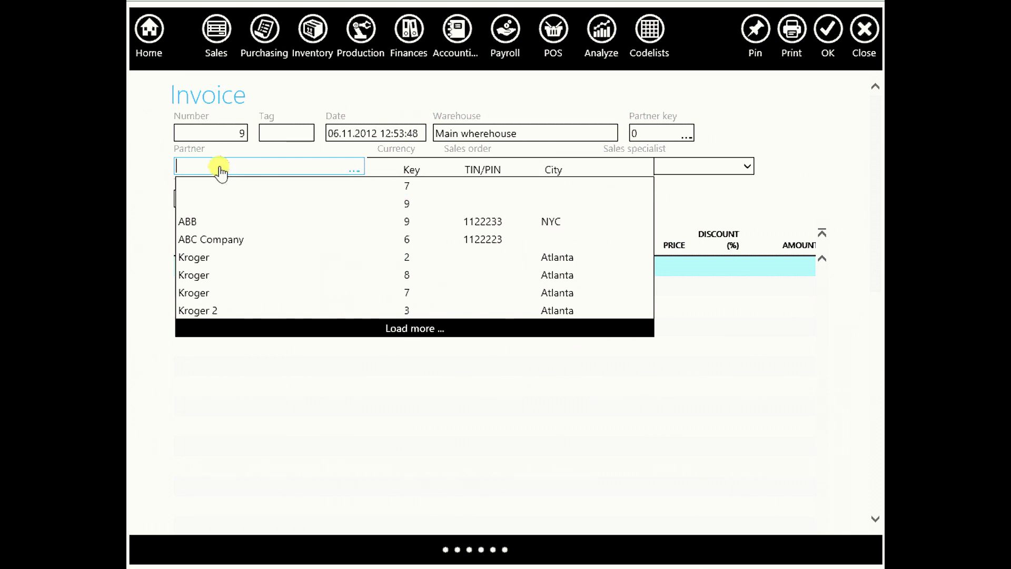
text(a)
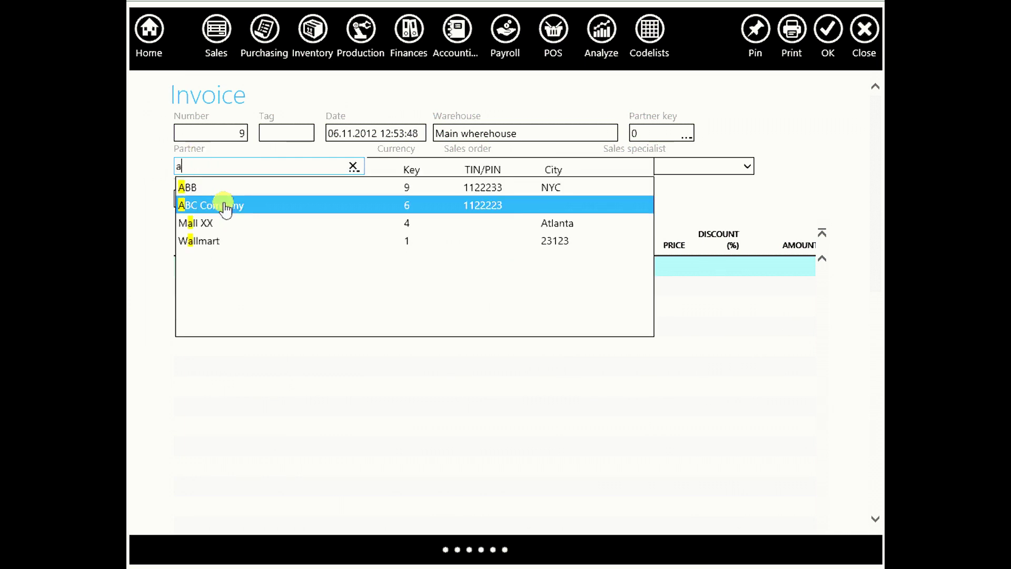
click(225, 189)
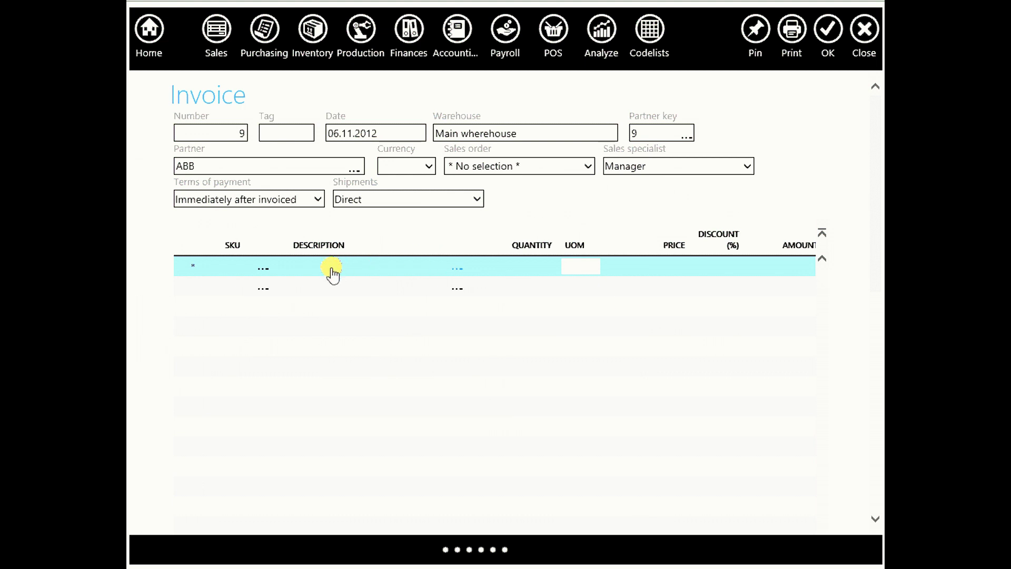
click(312, 271)
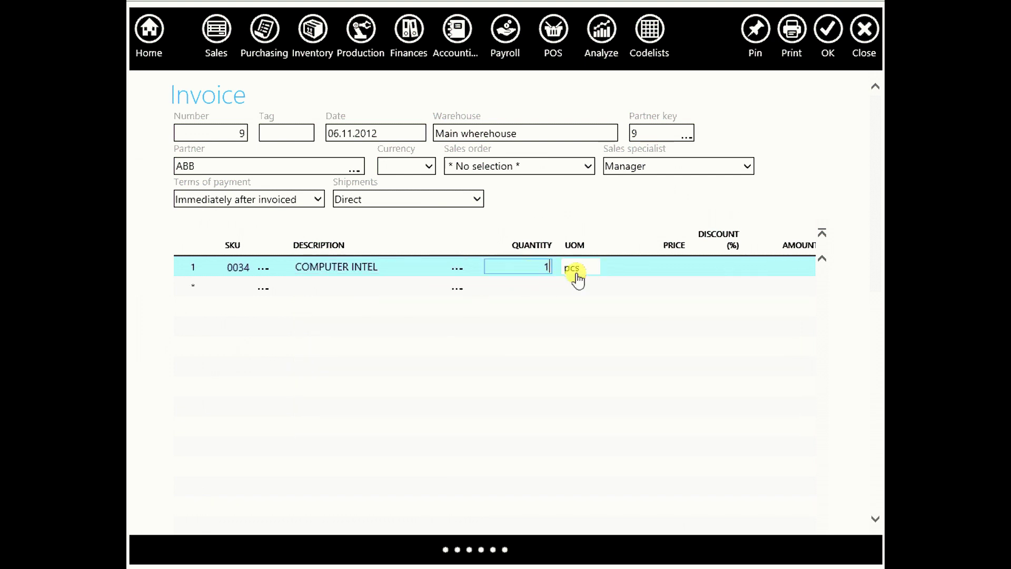
click(663, 268)
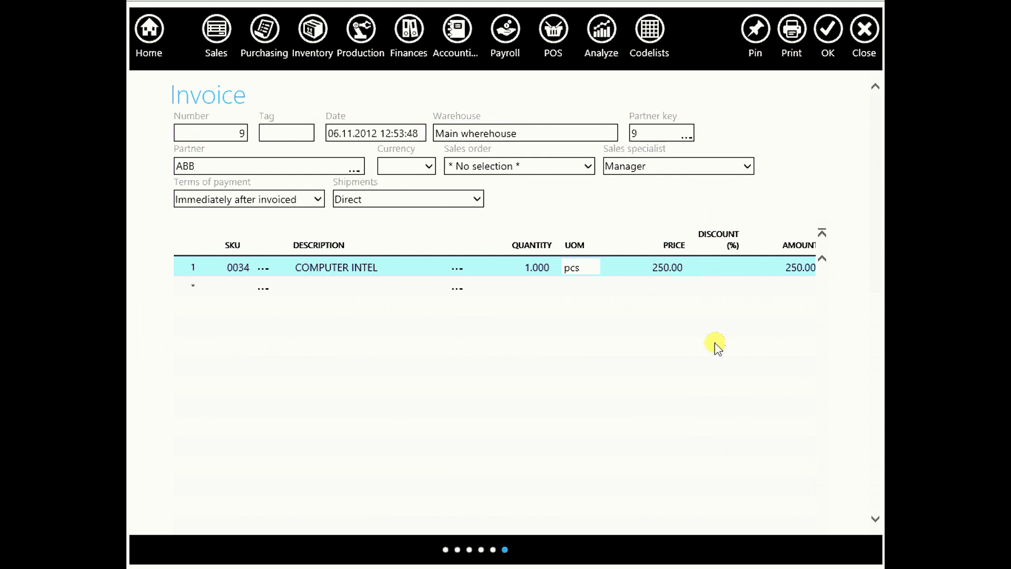
click(793, 30)
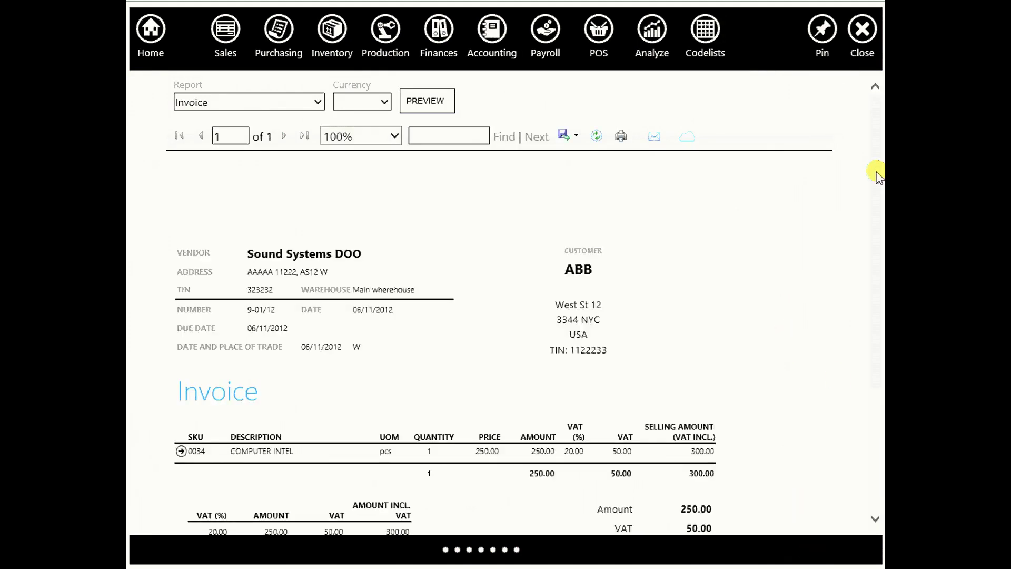
Scroll through the ABB invoice preview: 250.00 plus 50.00 VAT, 300.00 total
mouse_move(876, 172)
mouse_down()
mouse_move(864, 300)
mouse_move(868, 163)
mouse_up()
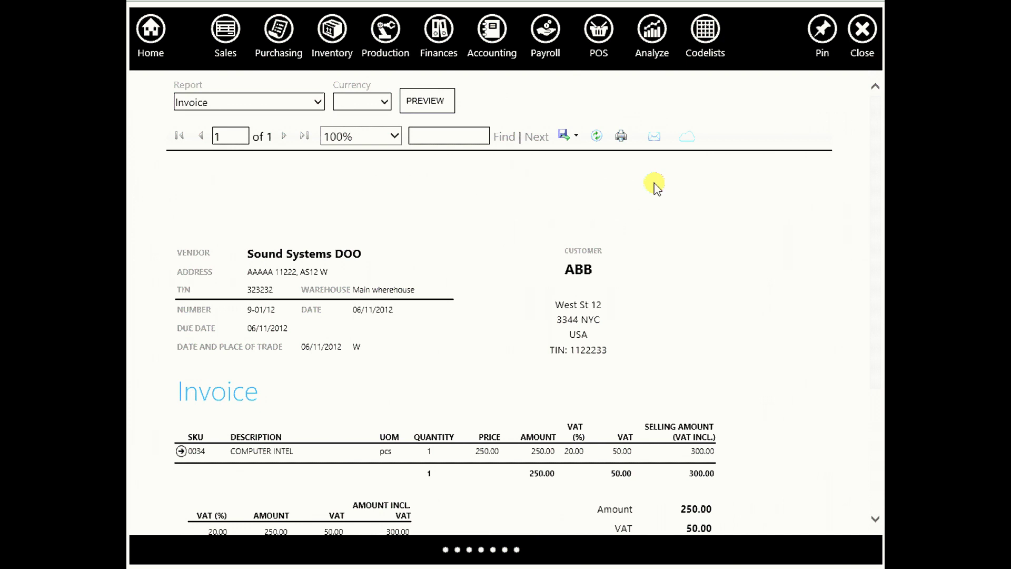
Open the COMPUTER INTEL product ledger from the Inventory and stock list
click(318, 47)
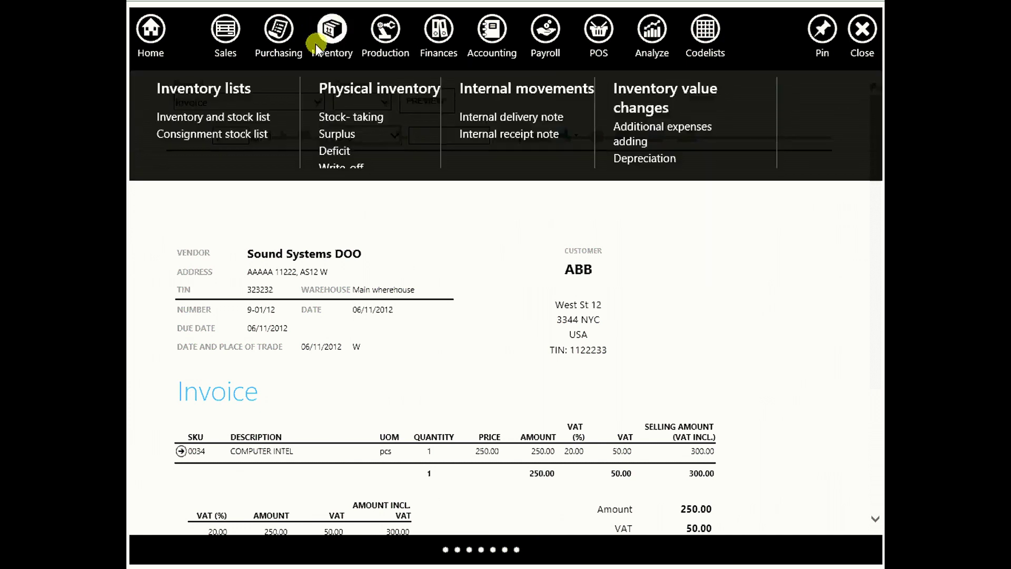
click(239, 117)
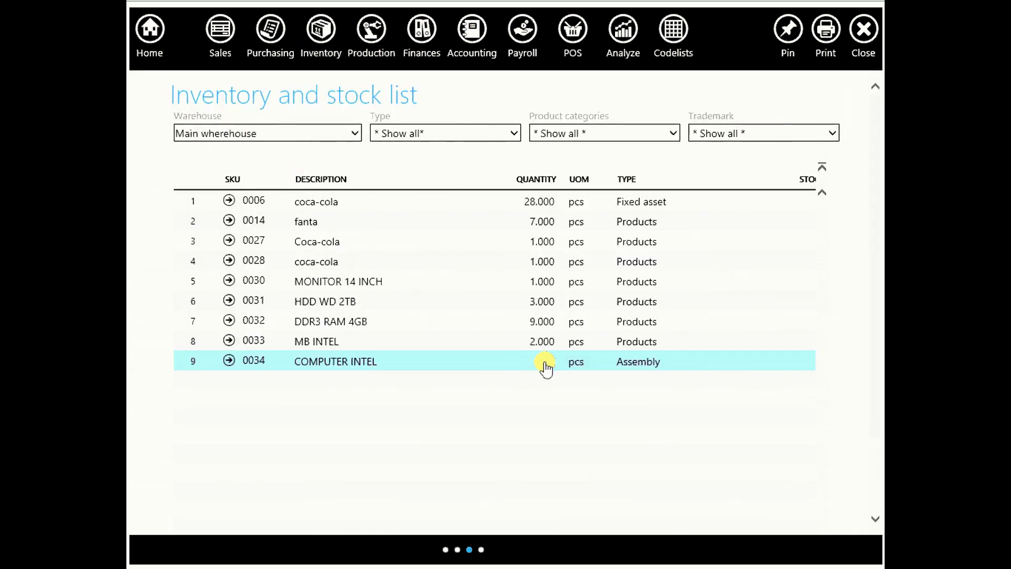
click(230, 361)
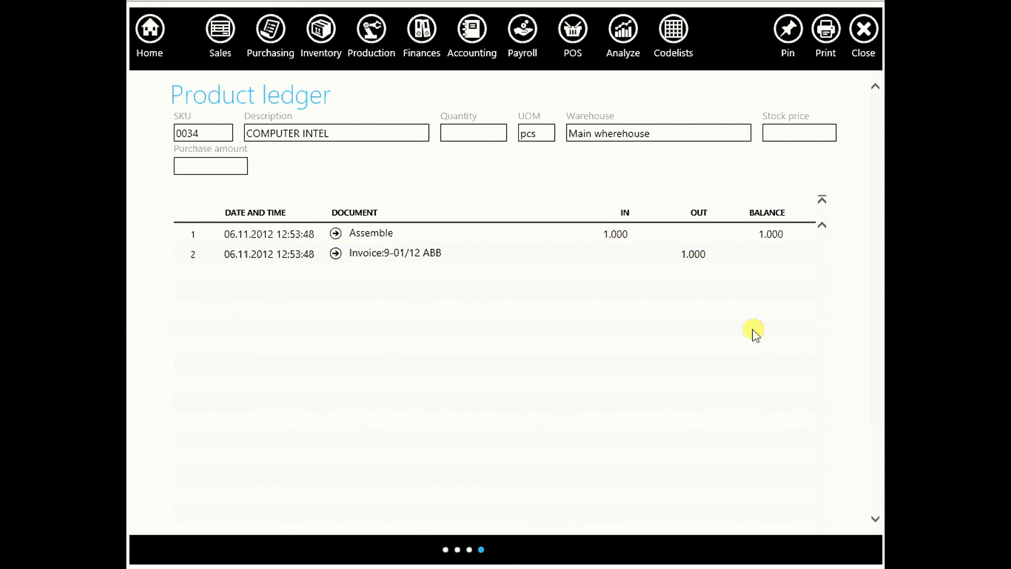
Review its entries, then open the MB INTEL (SKU 0033) product ledger showing balance 2.000
scroll(878, 209, down, 4)
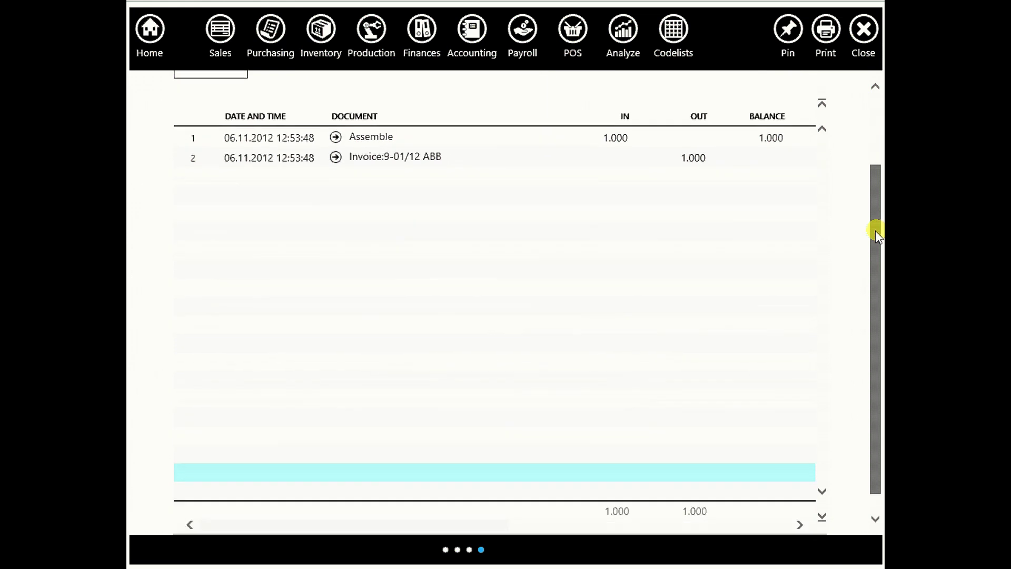
drag(289, 514, 459, 508)
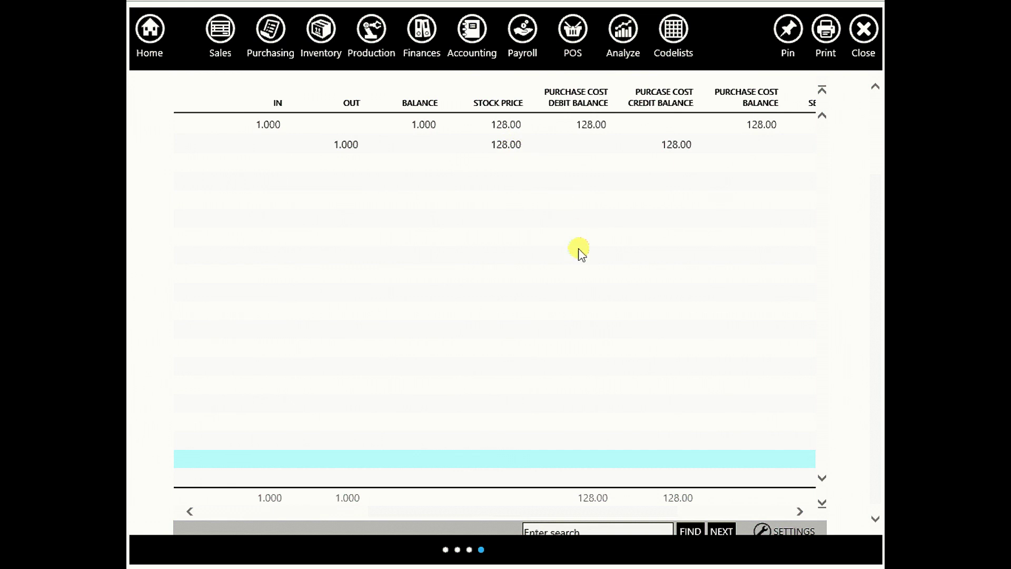
drag(566, 514, 661, 509)
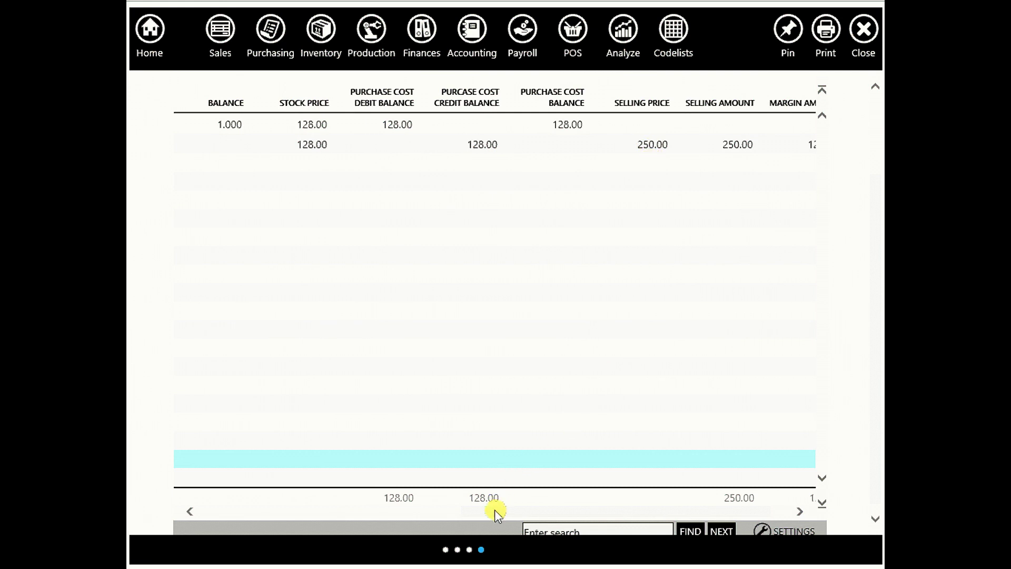
drag(497, 514, 526, 507)
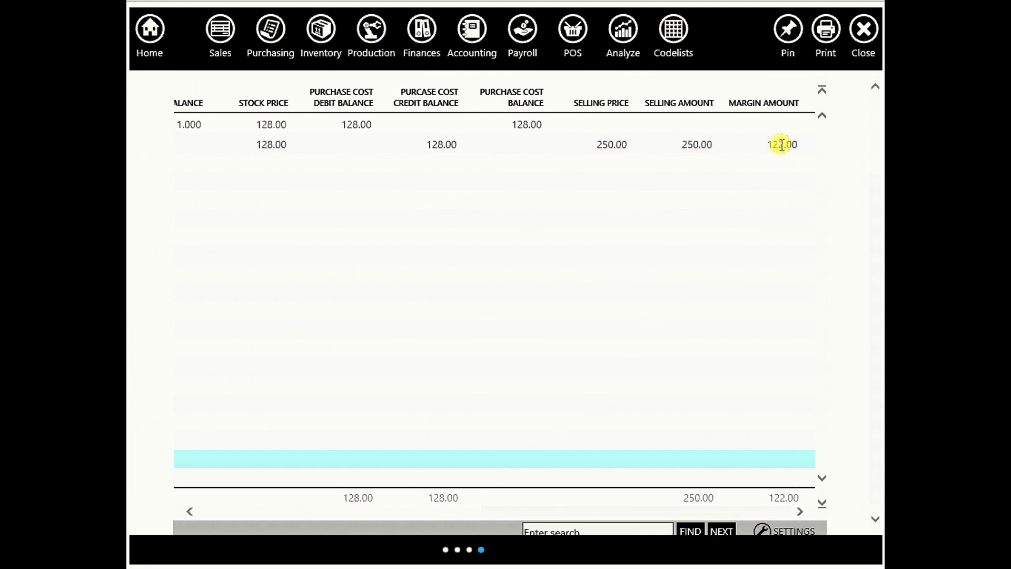
drag(643, 510, 384, 508)
drag(428, 455, 668, 366)
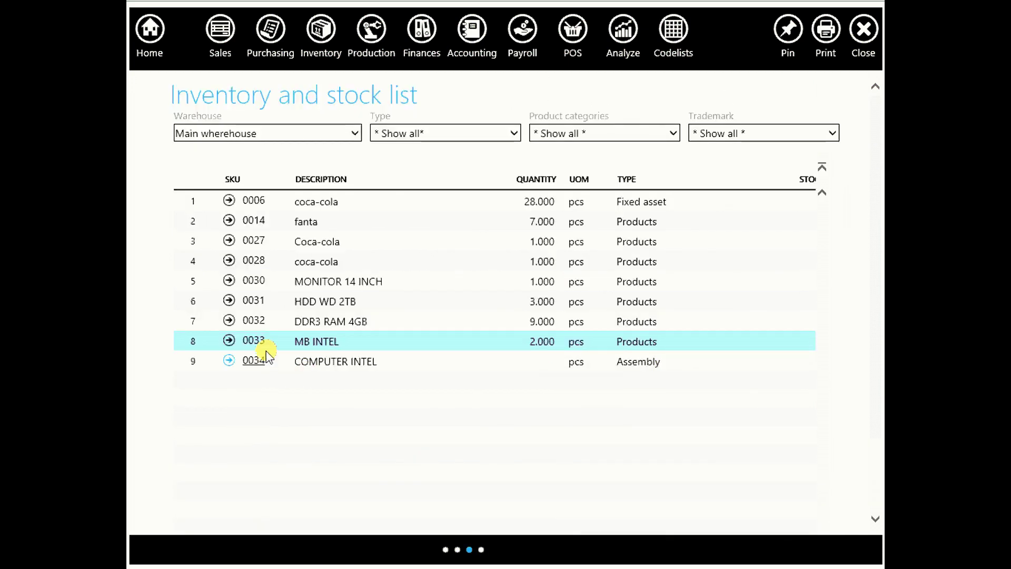
click(229, 342)
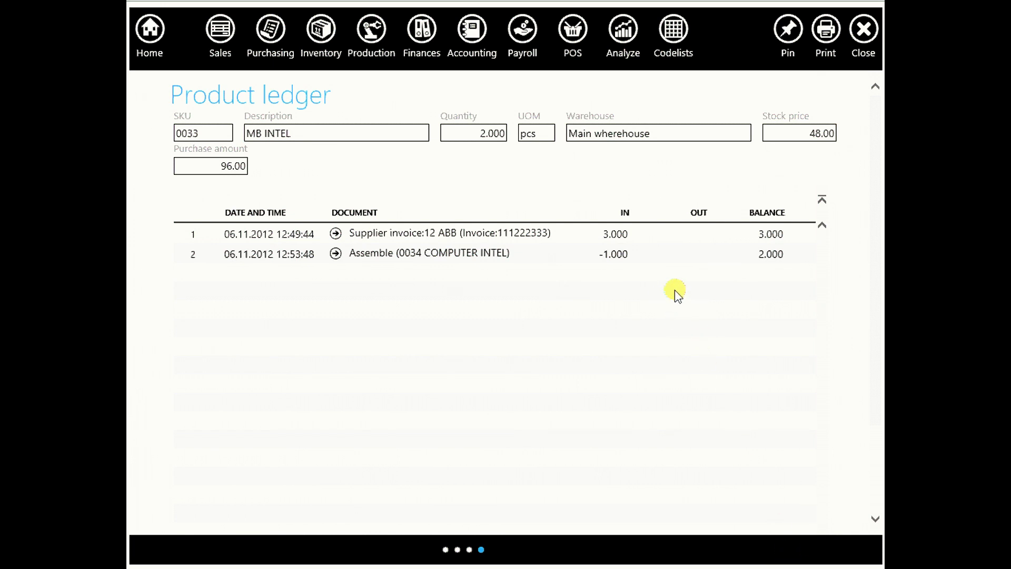
Start a new customer return from the Customer returns list
click(201, 26)
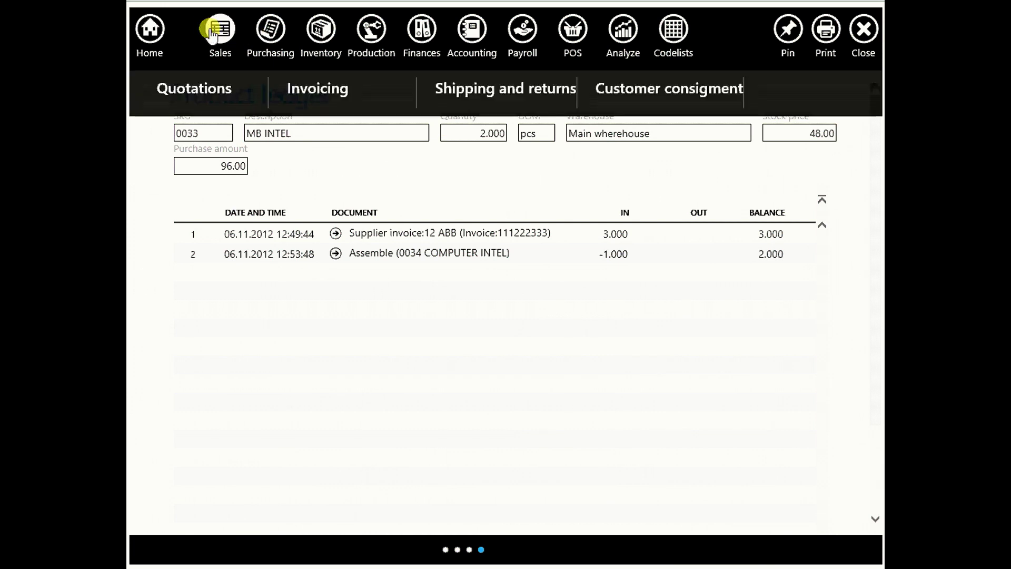
click(475, 136)
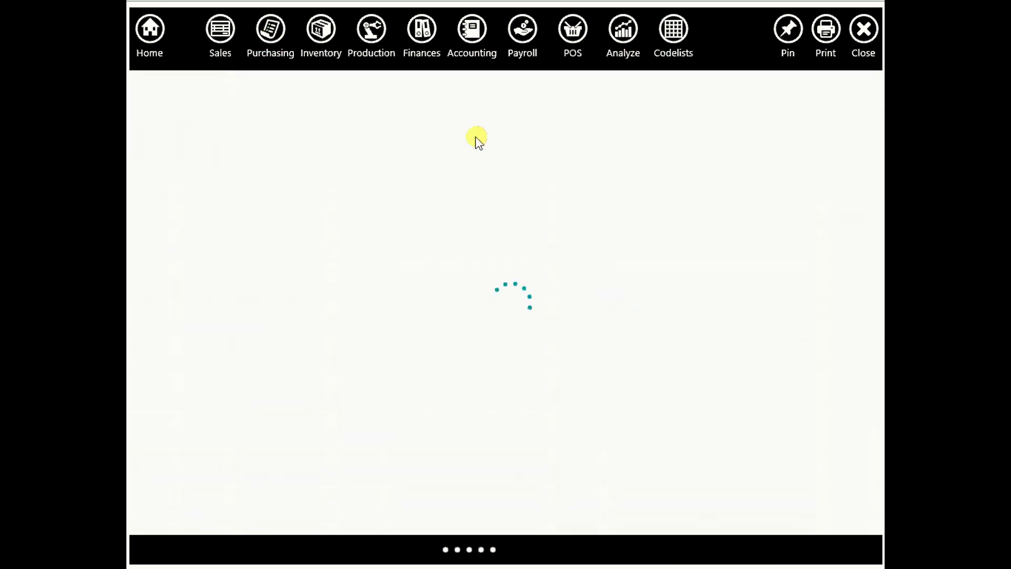
drag(874, 141, 869, 199)
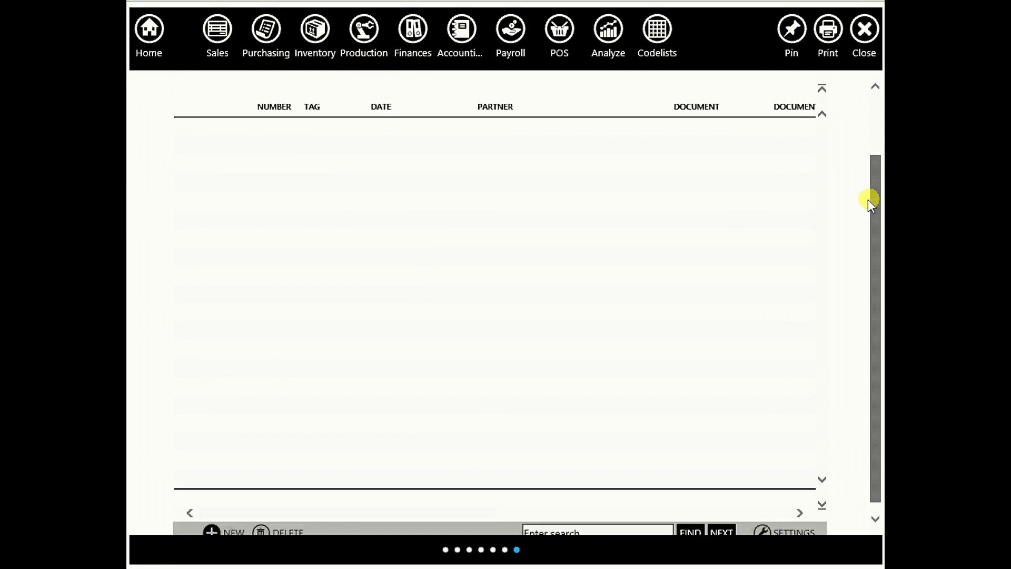
click(223, 526)
click(216, 459)
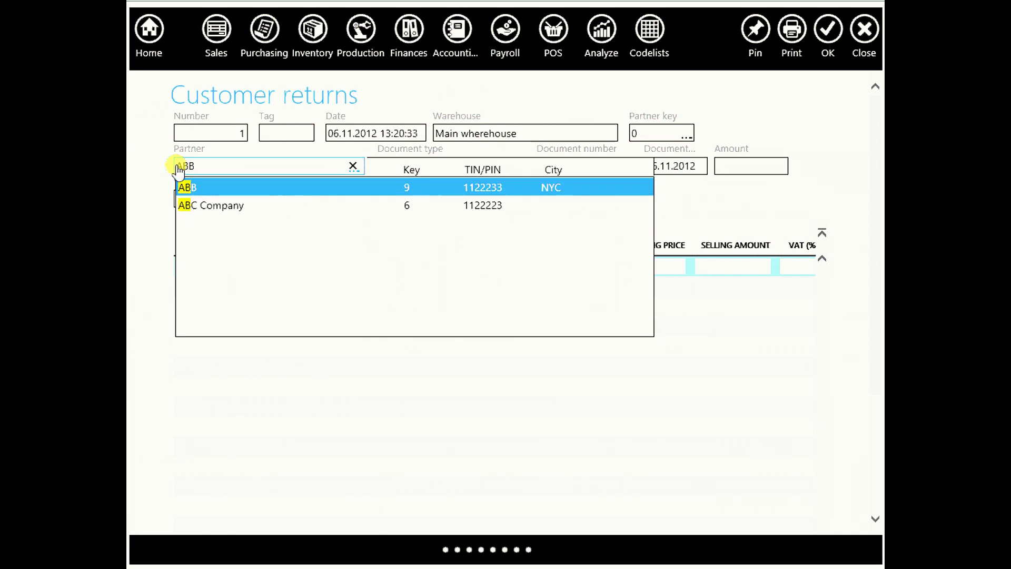
Return one COMPUTER INTEL from ABB against invoice 9-01/12 and save the return
click(238, 190)
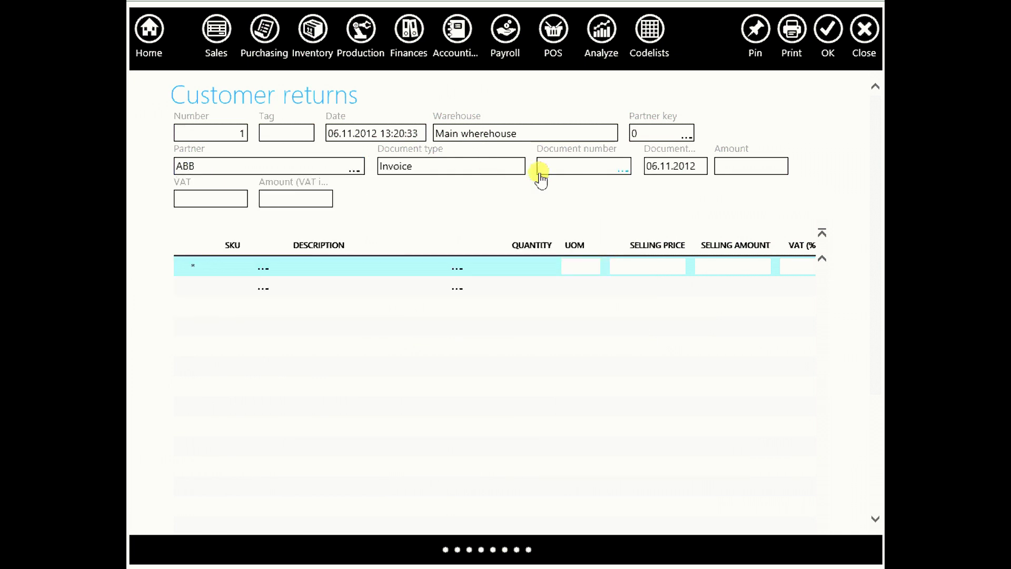
click(568, 208)
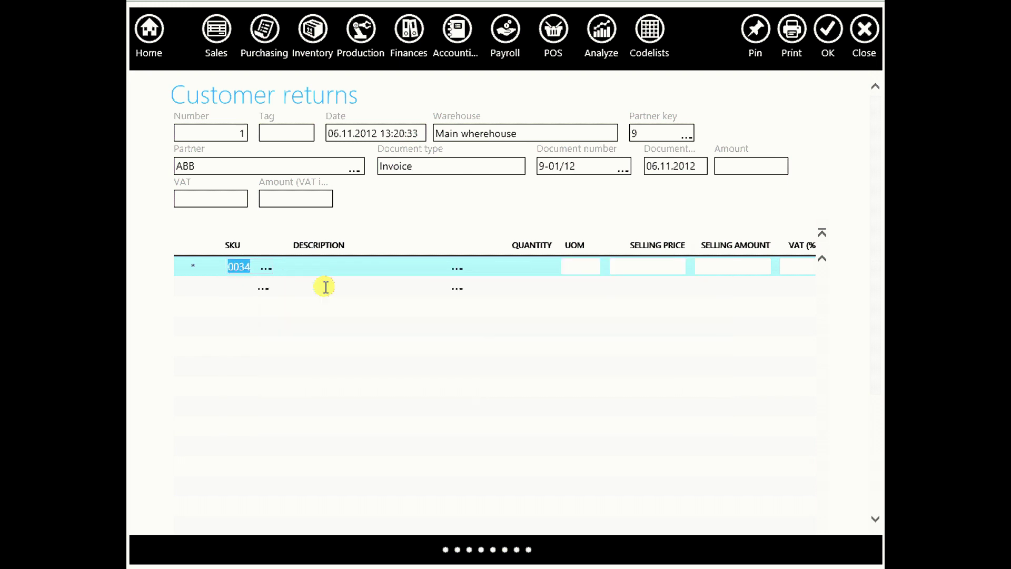
click(334, 268)
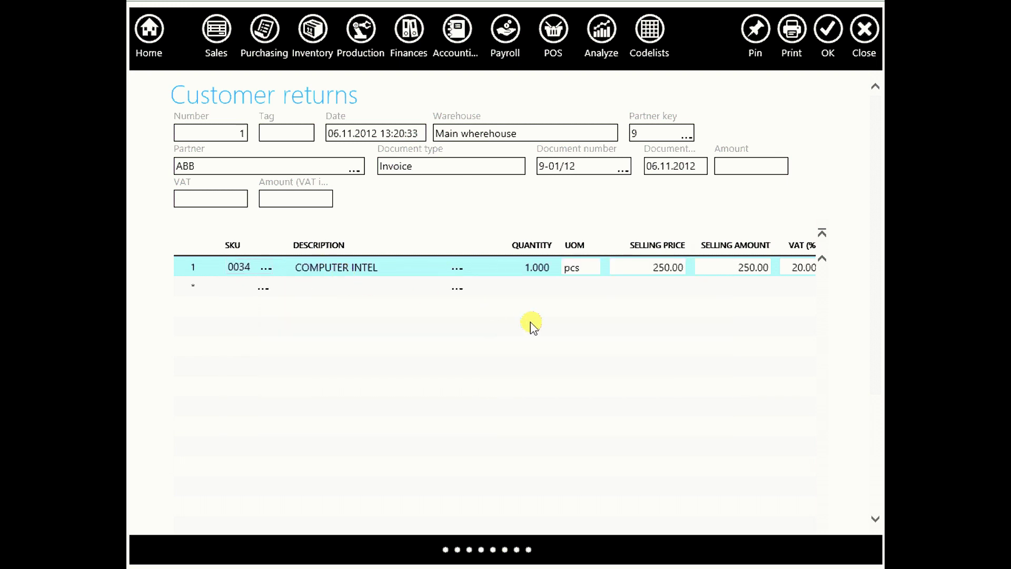
click(828, 29)
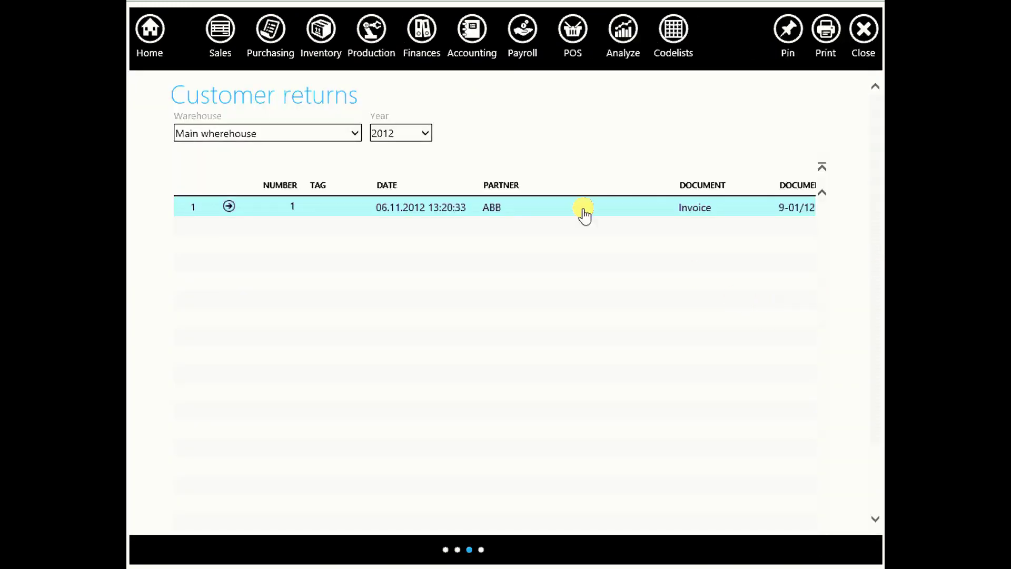
Open the SKU 0034 COMPUTER INTEL ledger to see the ABB return restoring balance to 1.000
click(325, 47)
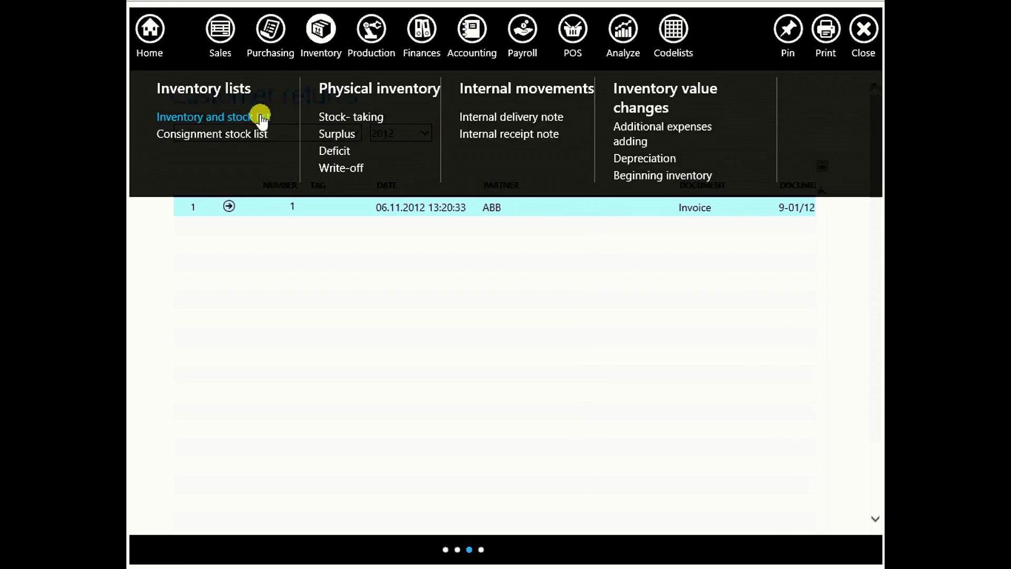
click(259, 115)
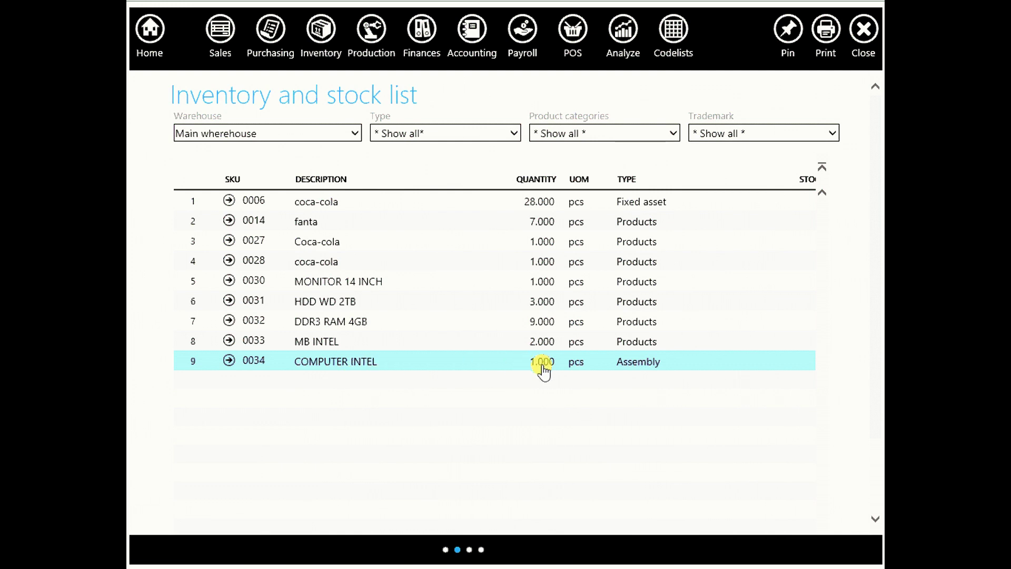
click(228, 362)
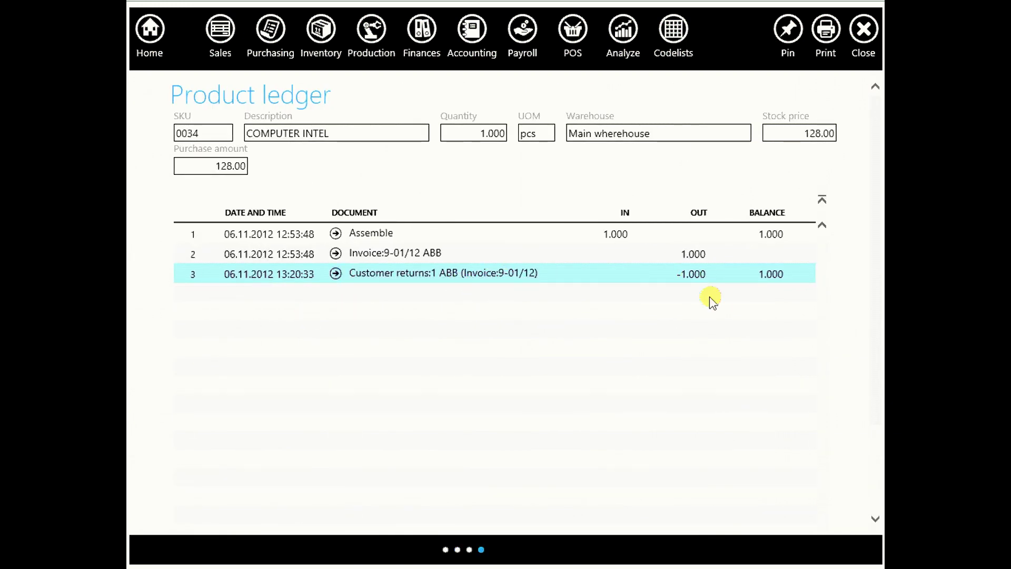
scroll(748, 363, down, 3)
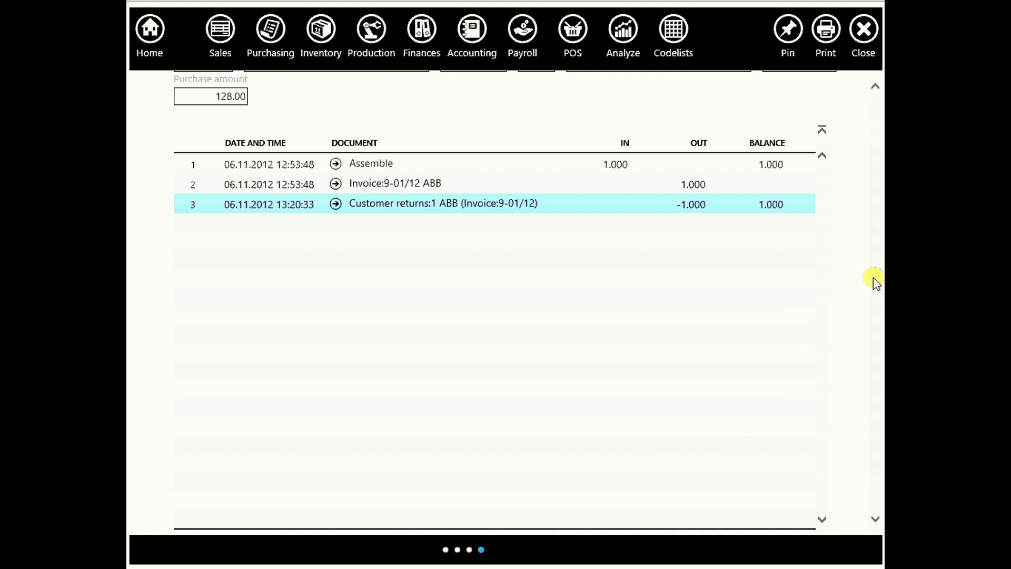
drag(873, 277, 873, 215)
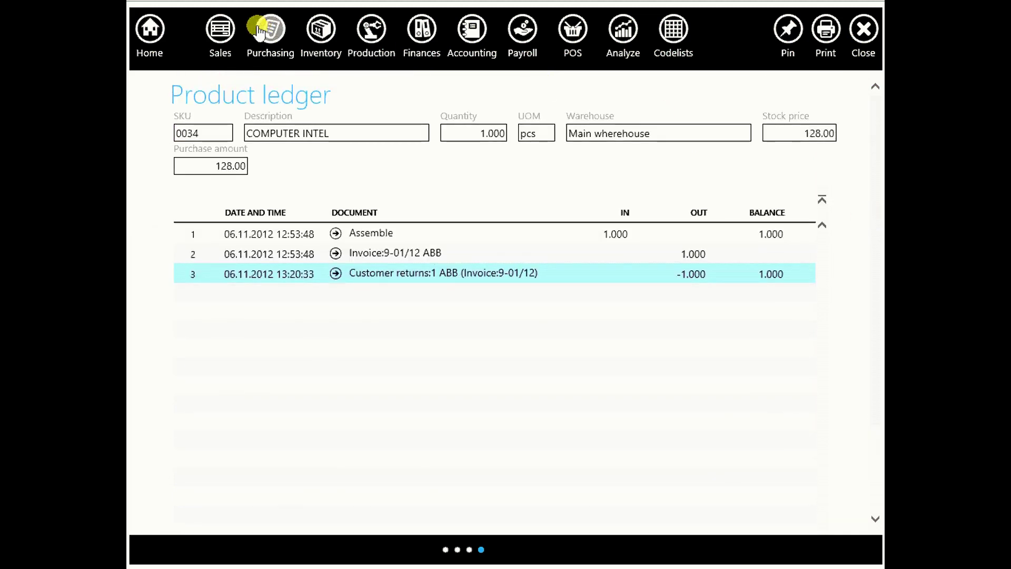
Start a new sales invoice with Kroger as the partner
click(221, 29)
click(307, 113)
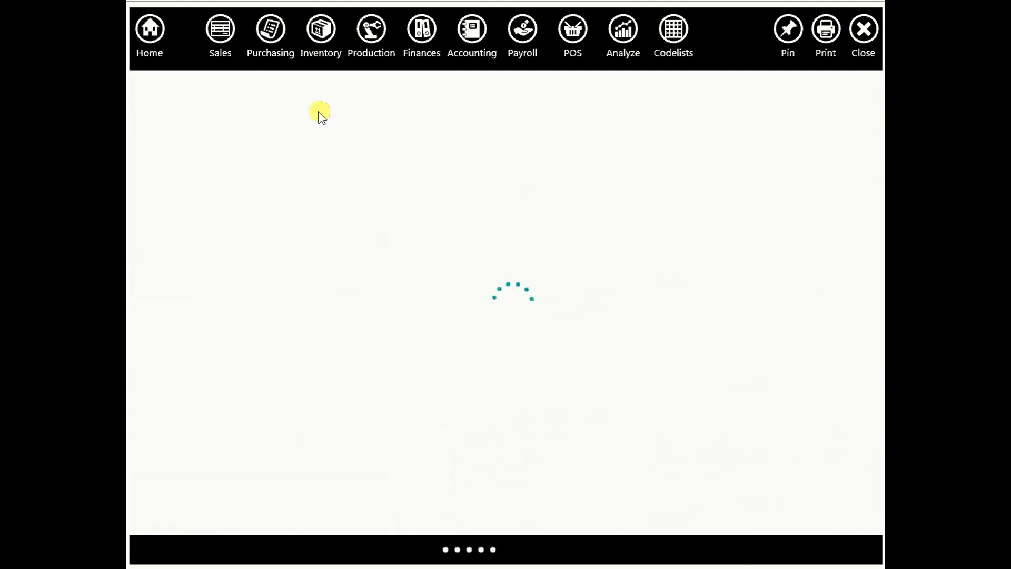
click(222, 411)
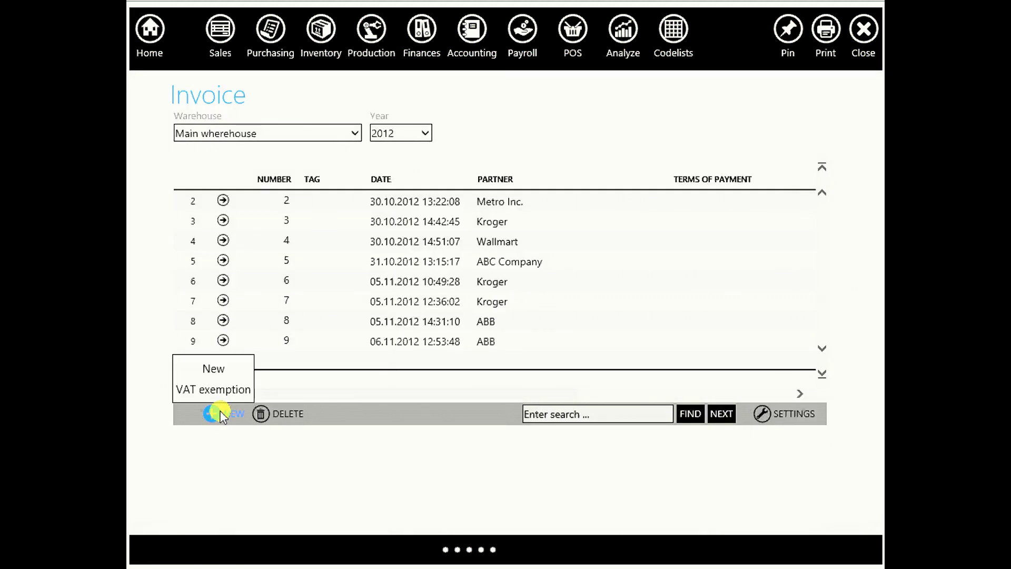
click(225, 368)
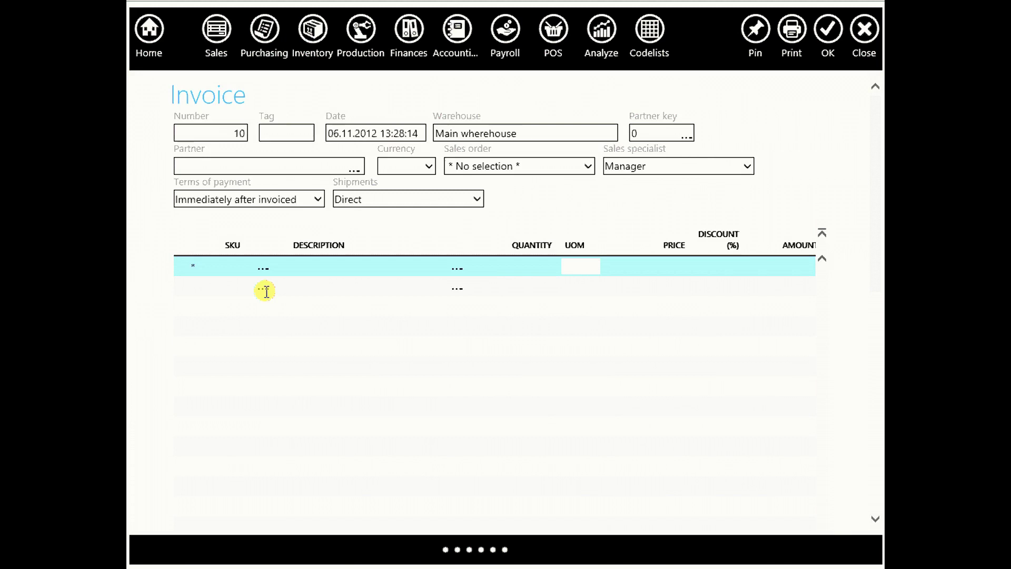
click(258, 167)
text(k)
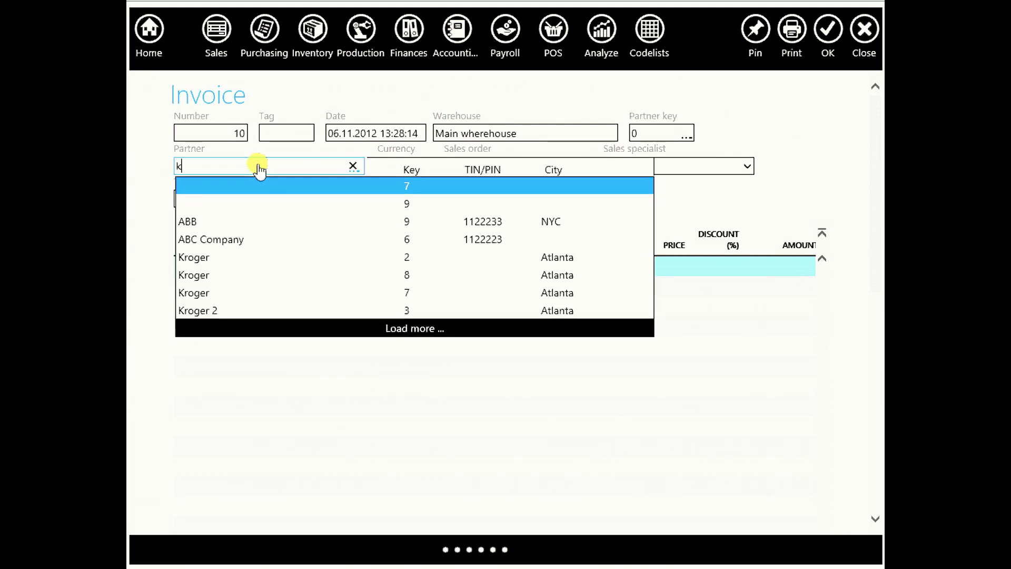
text(RO)
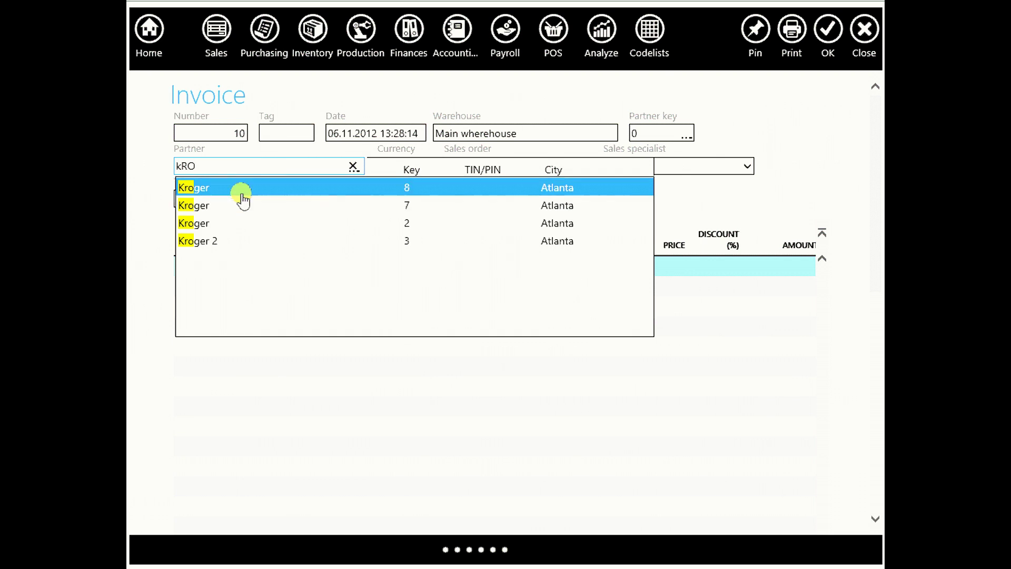
click(241, 192)
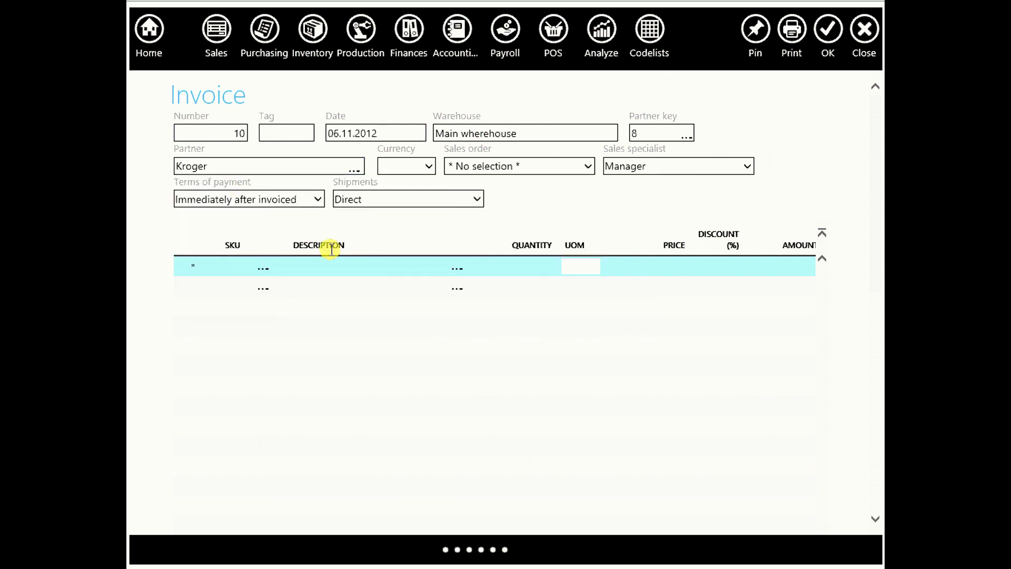
Add two COMPUTER INTEL at 250.00 each, save invoice 10, and check the stock list
click(306, 270)
text(COM)
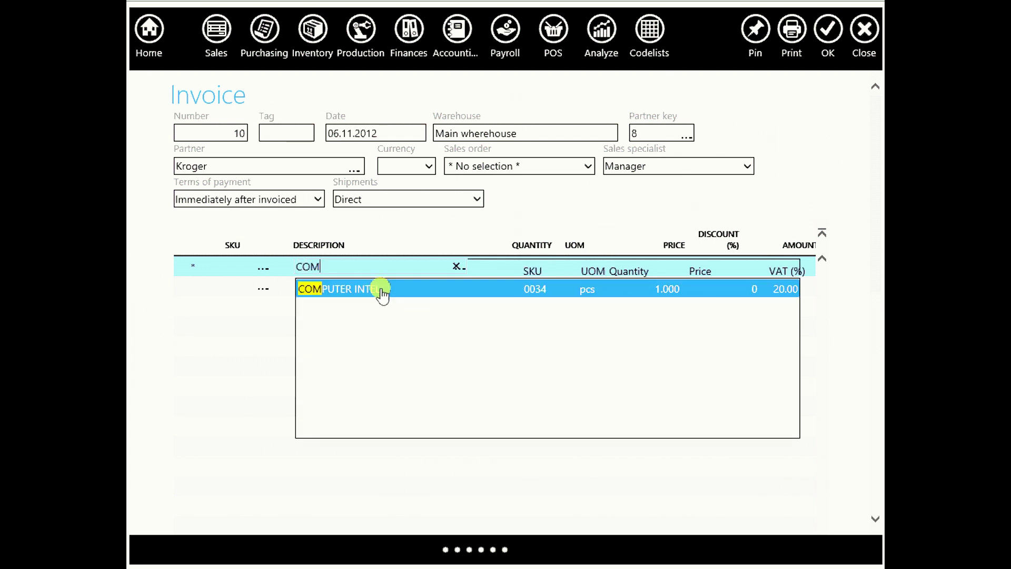
click(384, 293)
click(525, 269)
text(2)
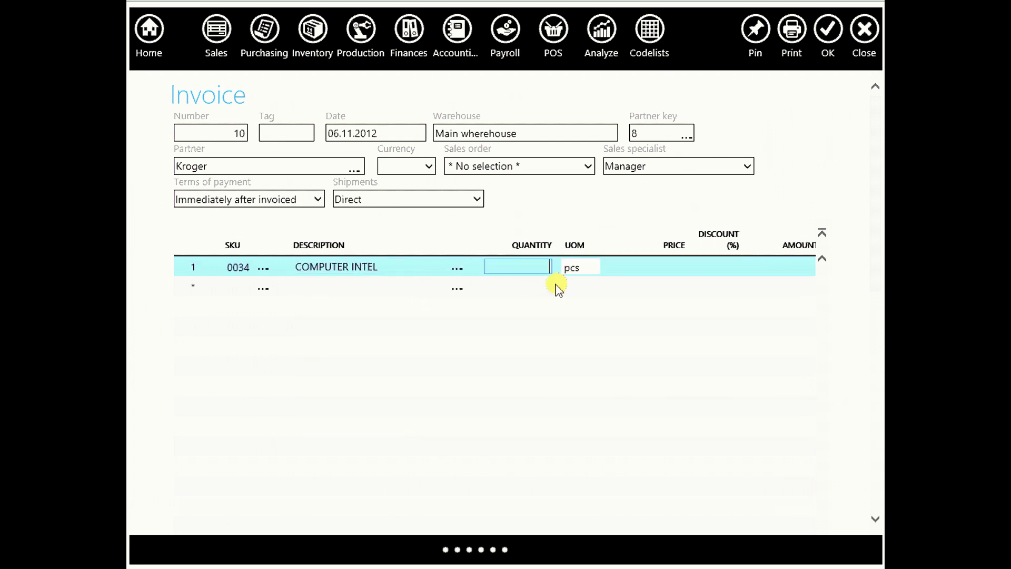
click(661, 269)
text(35)
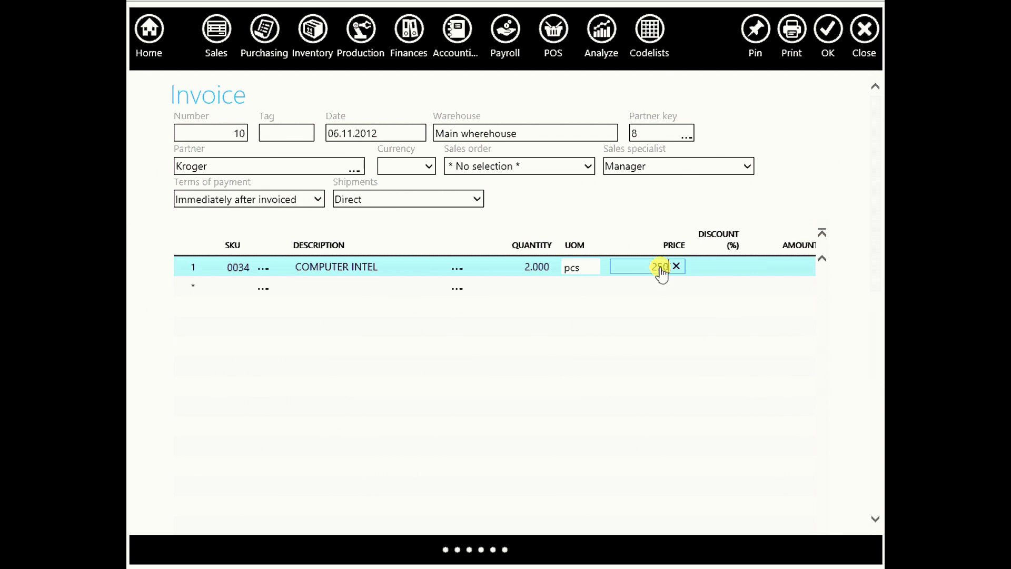
key(Return)
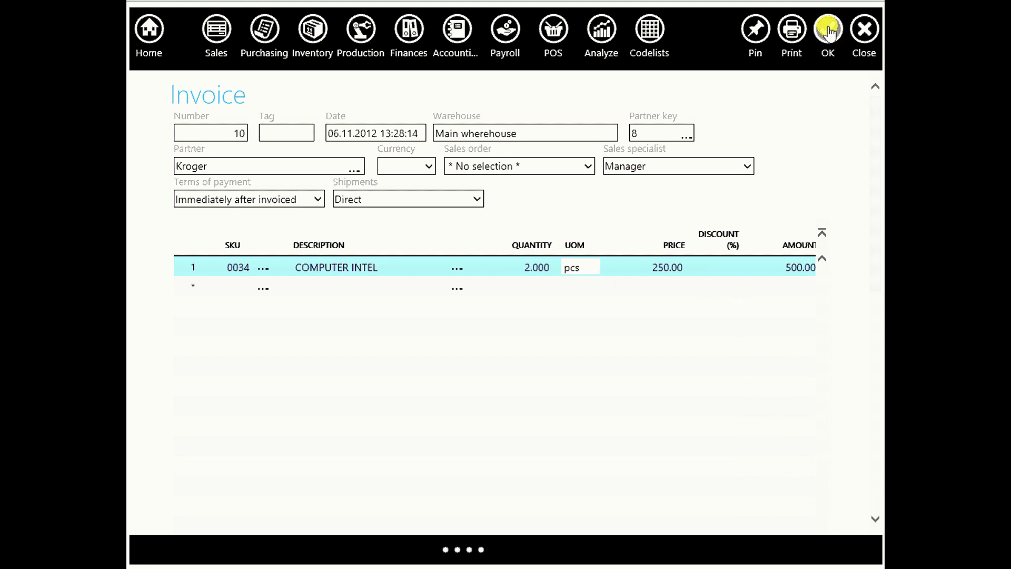
click(828, 33)
click(323, 28)
click(231, 116)
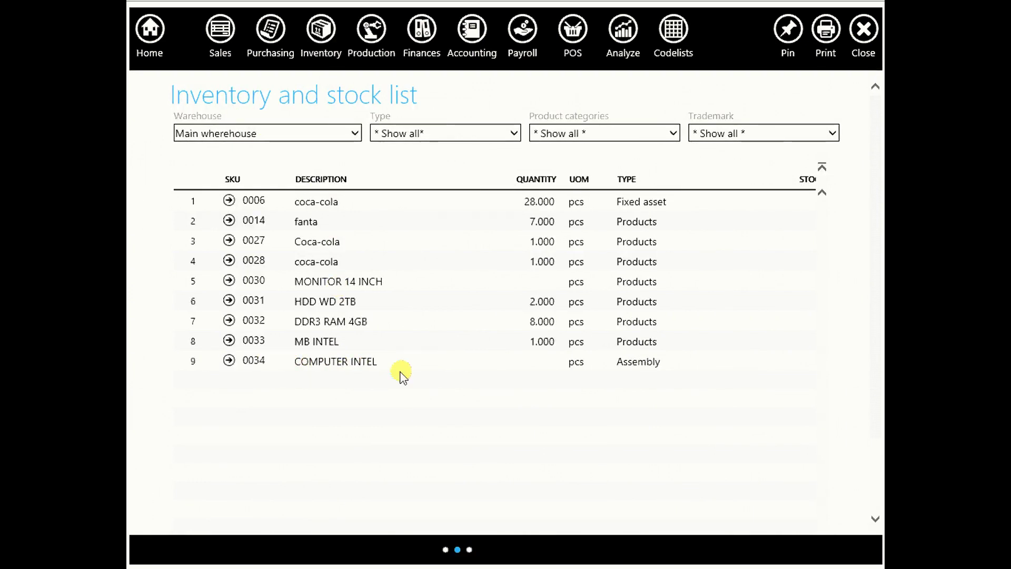
Open the SKU 0034 ledger showing the 1.000 assembly and Kroger invoice 10-01/12 for 2.000
click(551, 364)
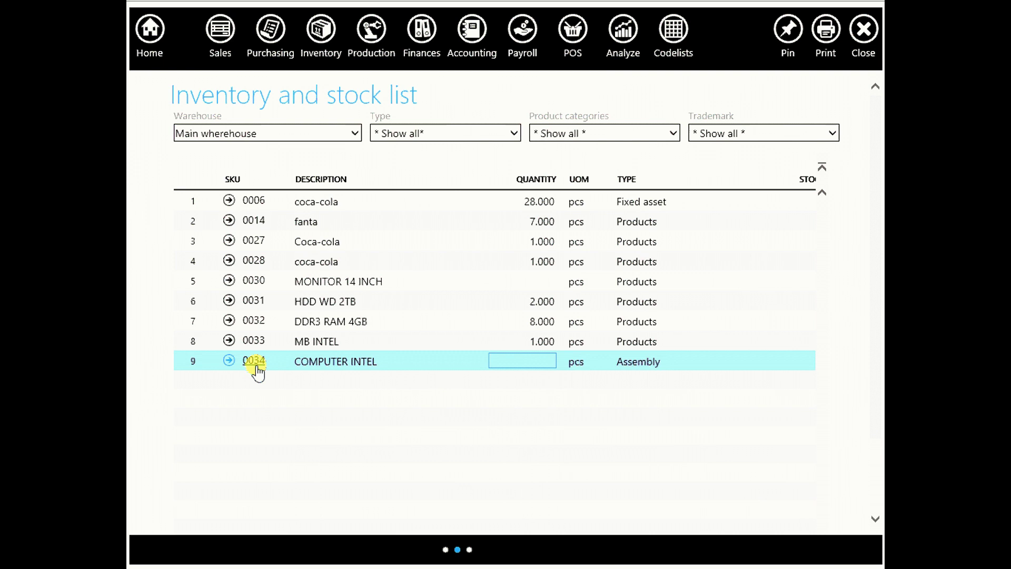
click(228, 363)
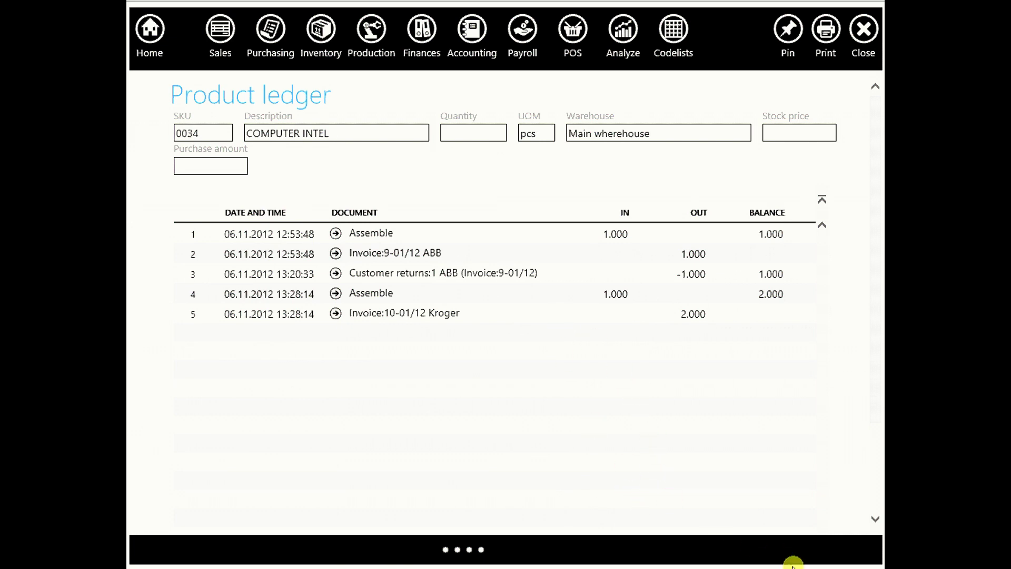
scroll(875, 195, down, 1)
drag(875, 202, 870, 180)
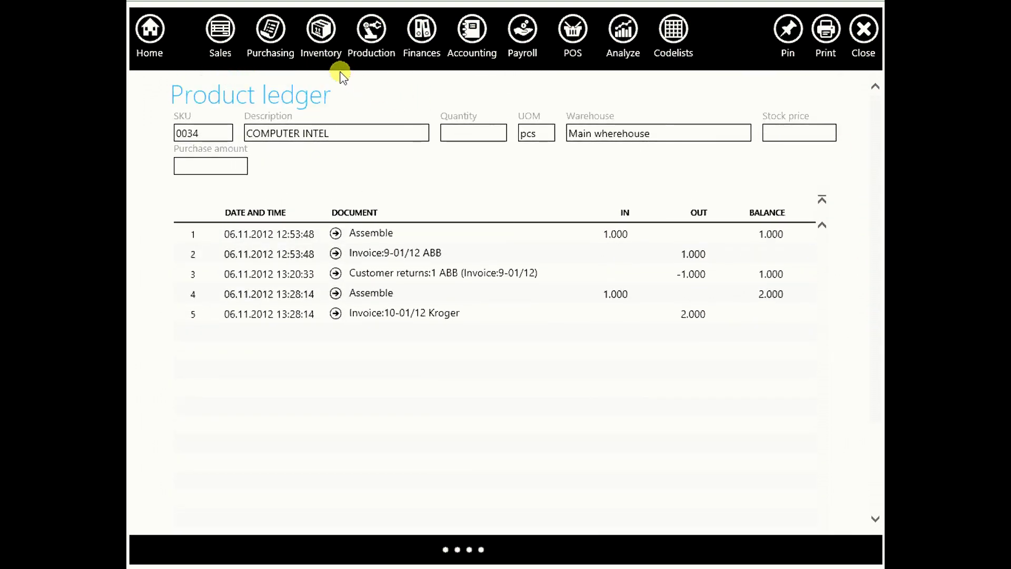
click(364, 29)
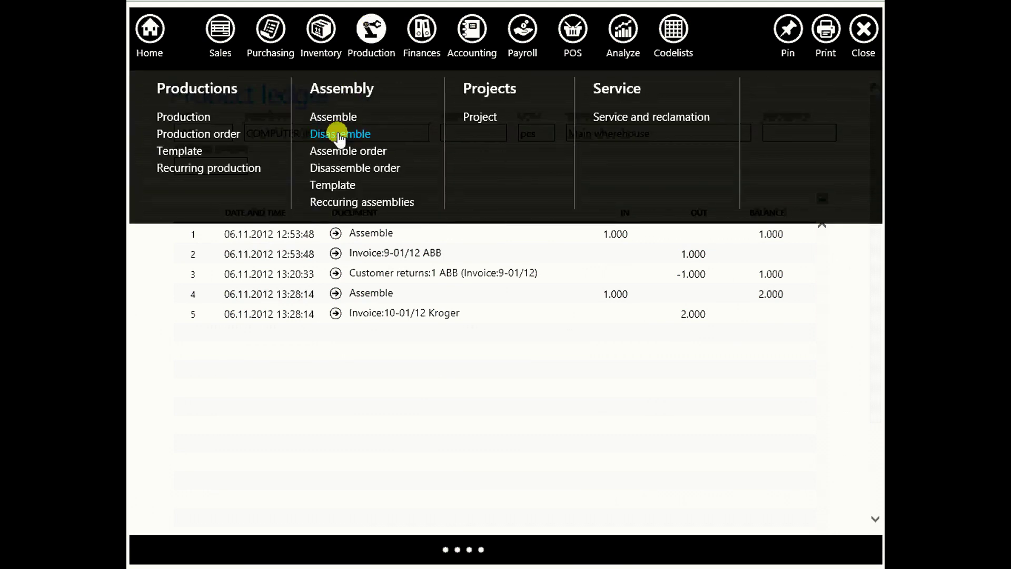